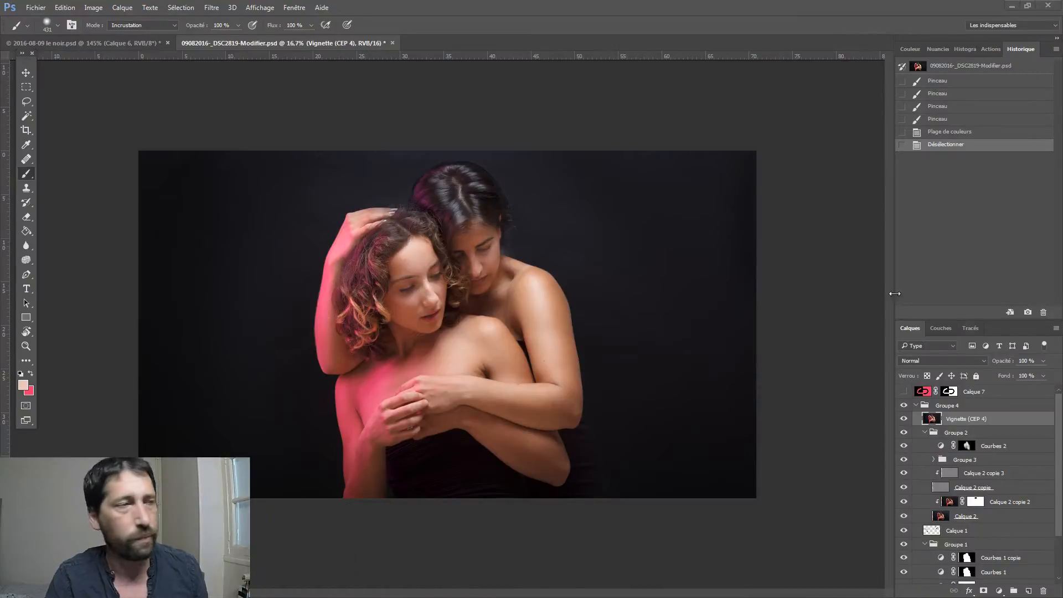
# Select the skin highlights with Color Range, sampling the bare shoulder of the woman behind and setting the tolerance to 120
pyautogui.click(178, 9)
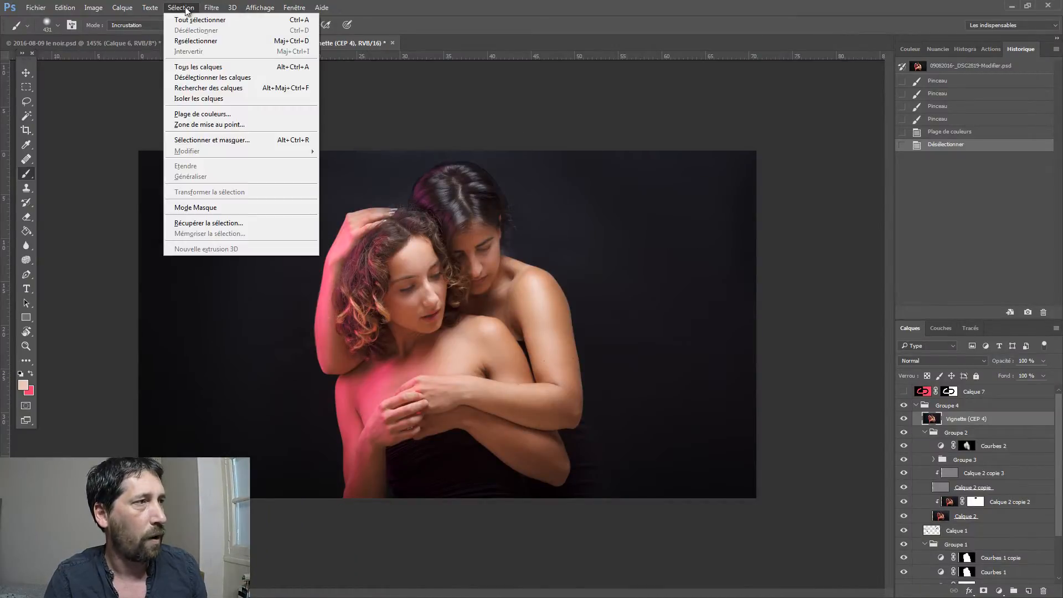
pyautogui.click(213, 115)
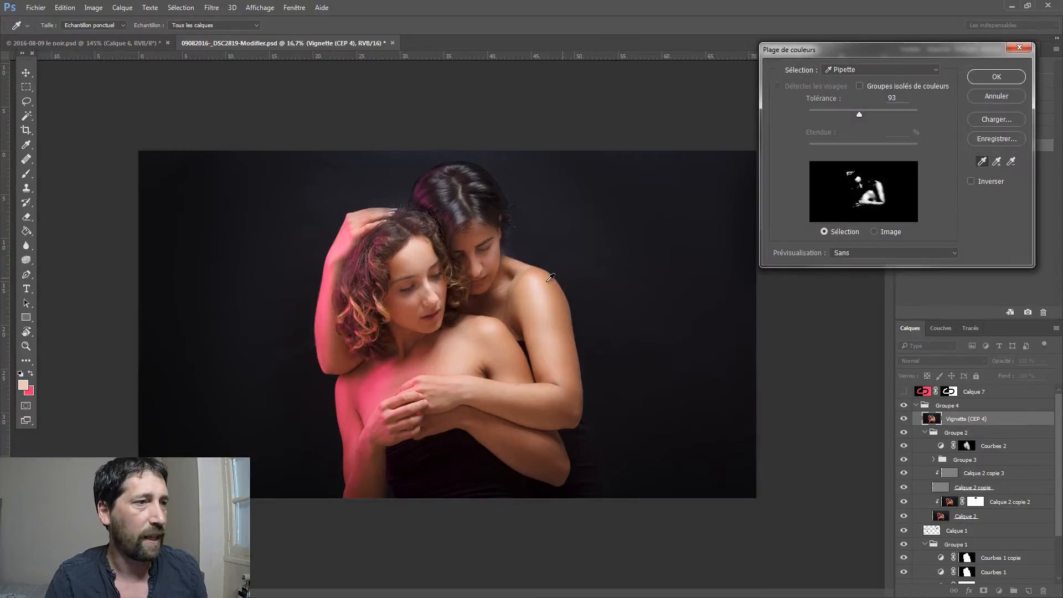
pyautogui.click(655, 285)
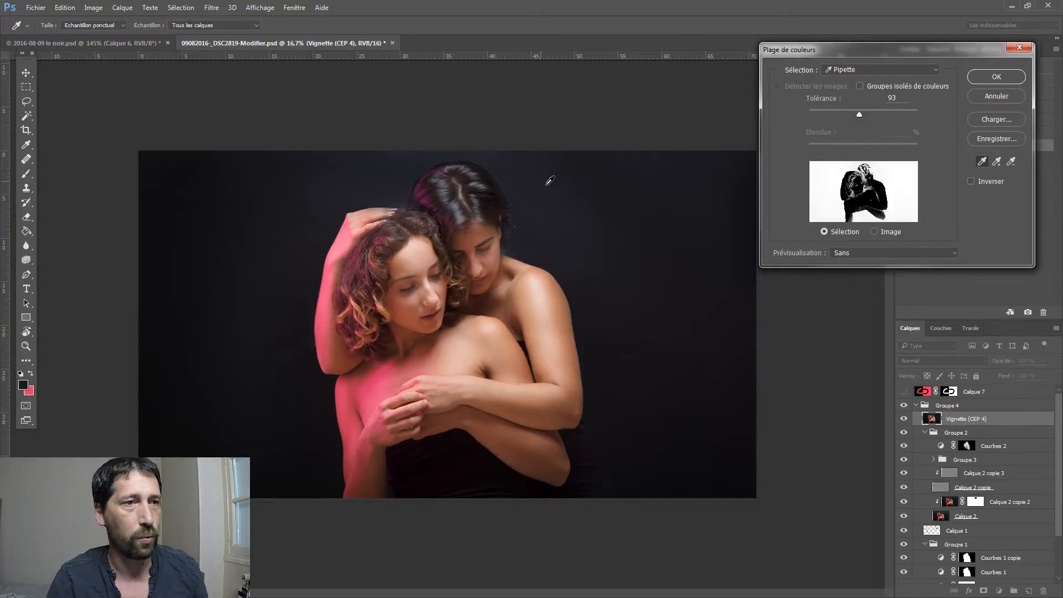
pyautogui.click(546, 309)
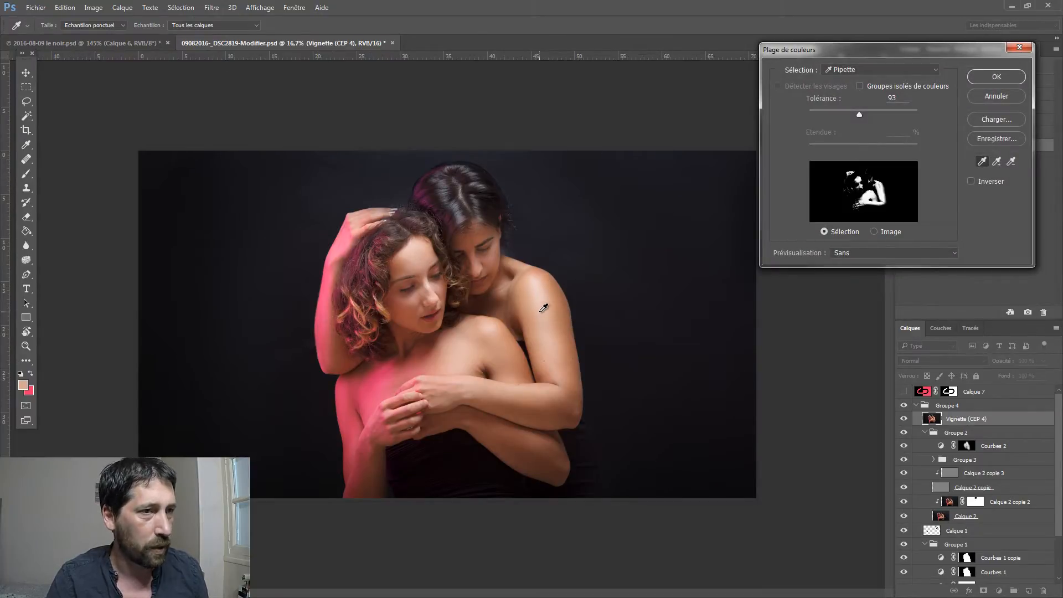
pyautogui.click(538, 302)
pyautogui.click(552, 289)
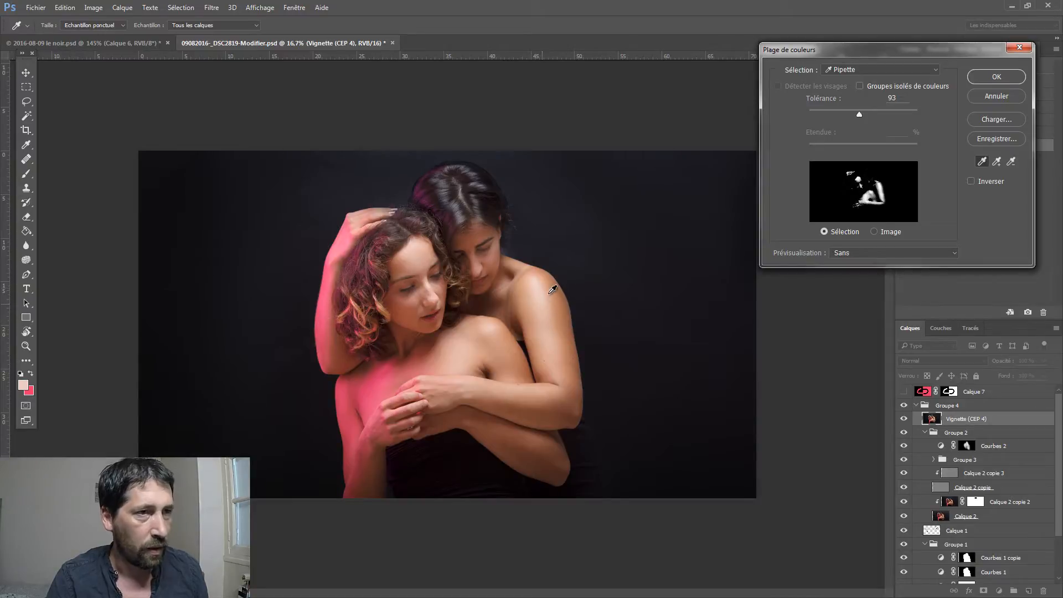
pyautogui.click(550, 310)
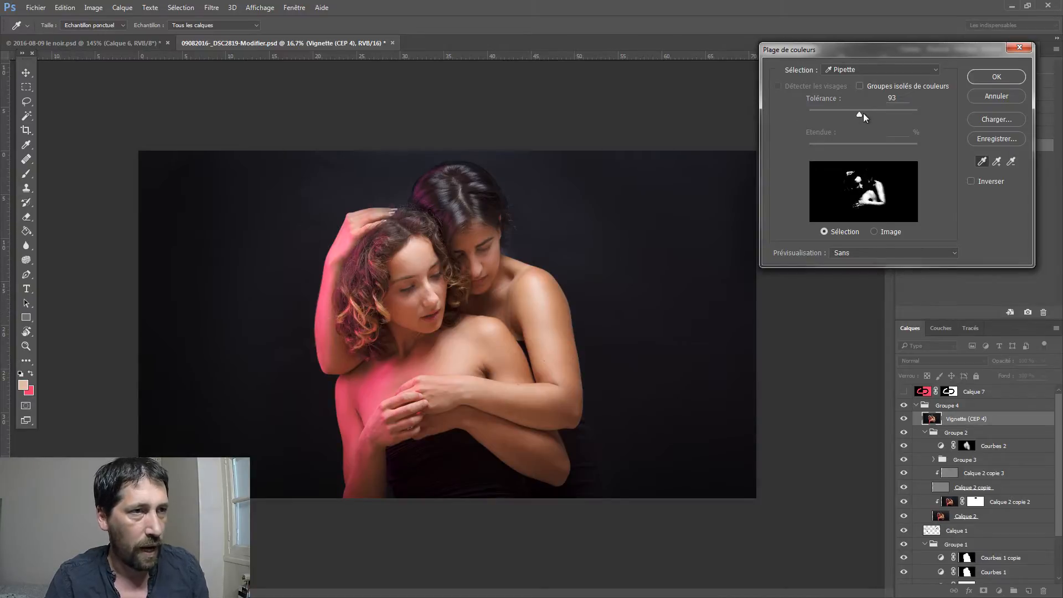
pyautogui.moveTo(860, 114)
pyautogui.mouseDown()
pyautogui.moveTo(885, 114)
pyautogui.moveTo(875, 115)
pyautogui.mouseUp()
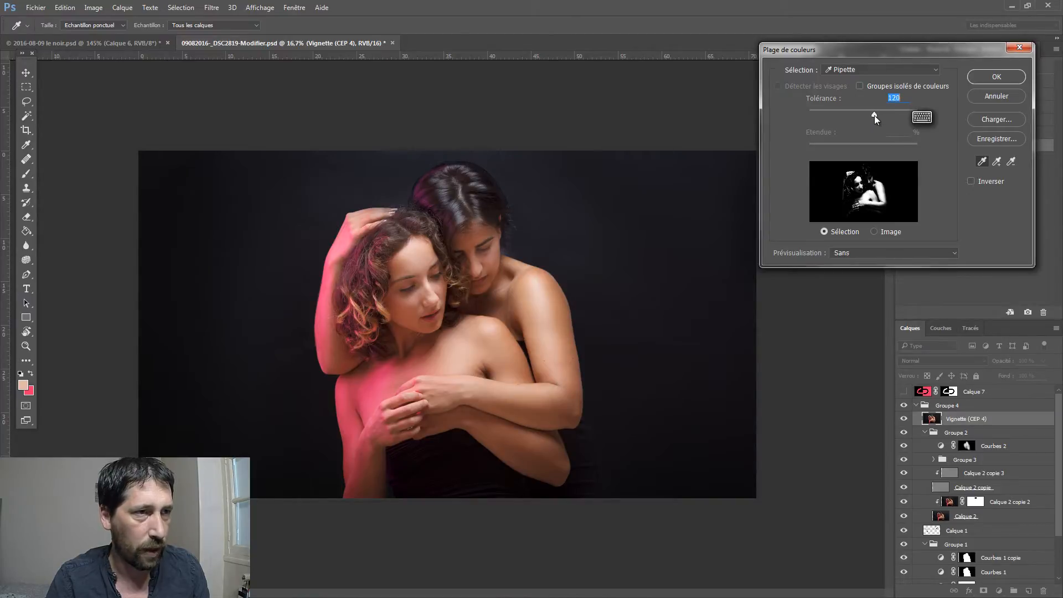
pyautogui.click(996, 76)
pyautogui.hotkey('ctrl', 'd')
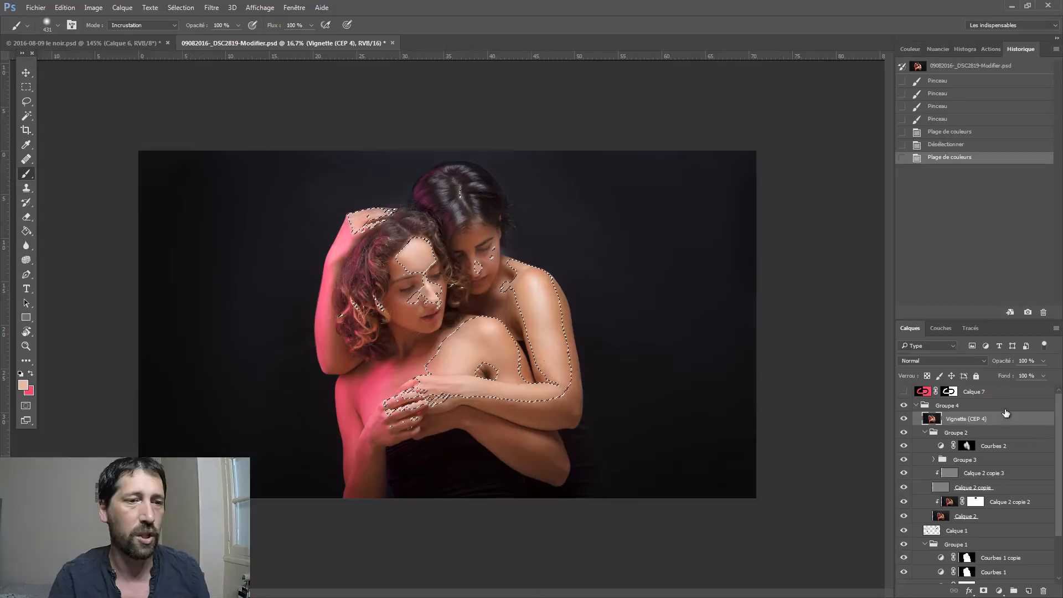
# Add a Curves adjustment layer from the selection and raise its RGB midtones to input 120, output 148
pyautogui.click(1000, 591)
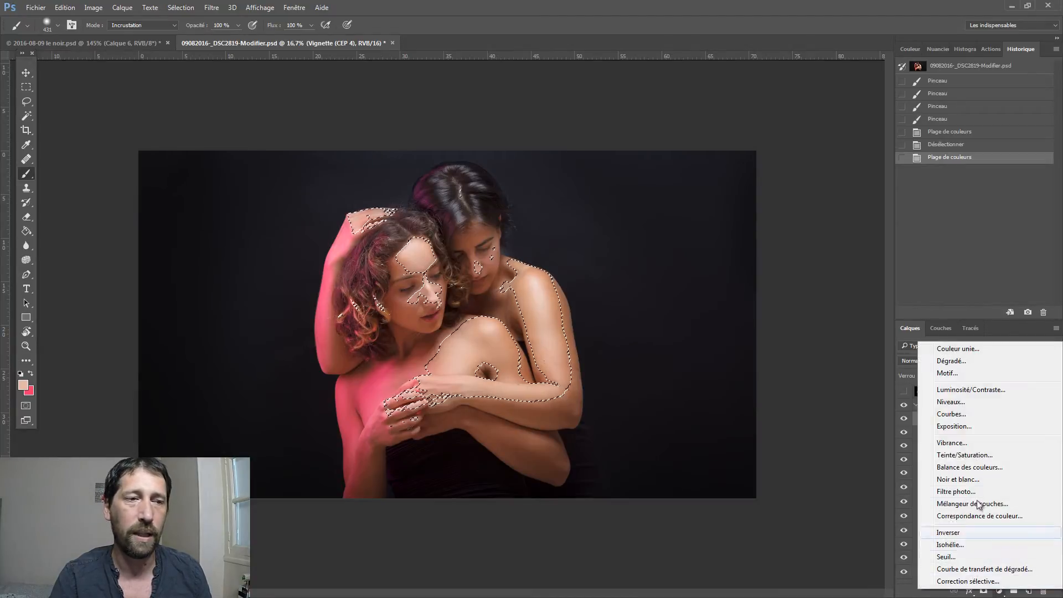
pyautogui.click(957, 419)
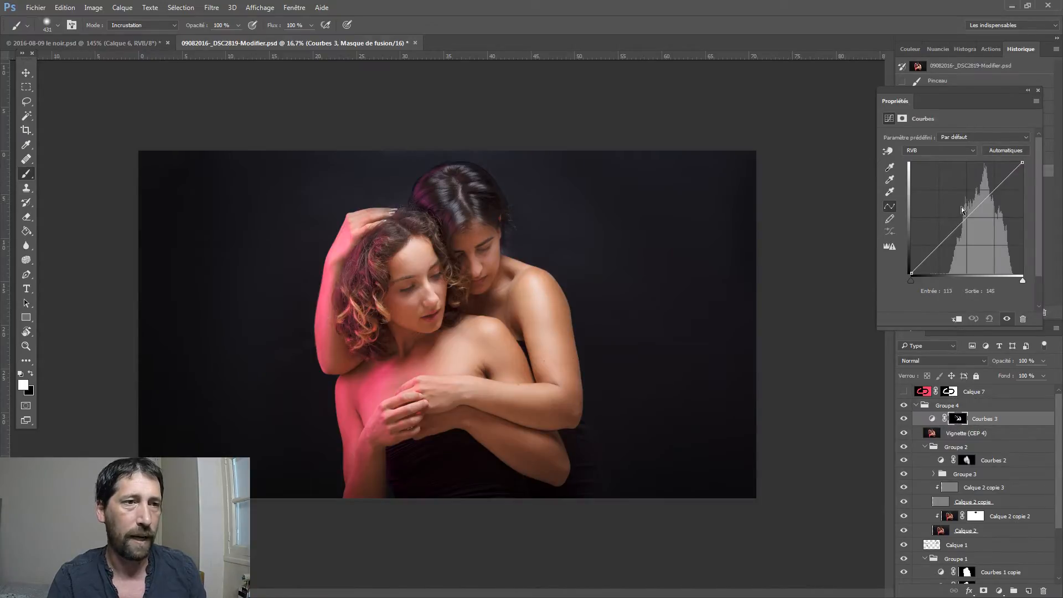
pyautogui.moveTo(967, 216)
pyautogui.mouseDown()
pyautogui.moveTo(964, 206)
pyautogui.moveTo(979, 218)
pyautogui.moveTo(964, 209)
pyautogui.mouseUp()
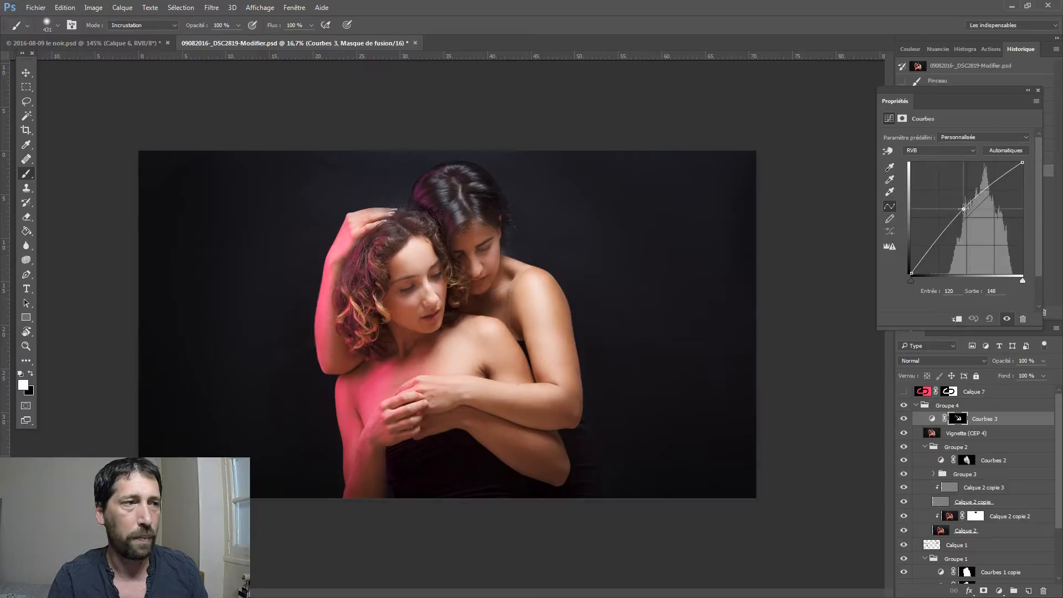
pyautogui.click(1039, 91)
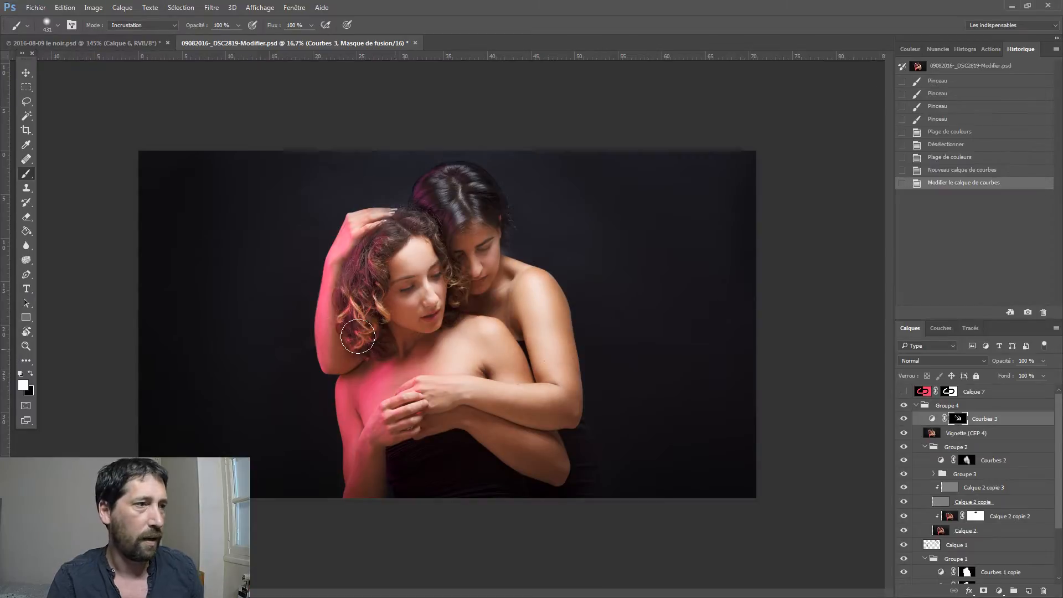
# Display the new Curves layer's mask on its own at 25% zoom
pyautogui.keyDown('alt'); pyautogui.click(958, 420); pyautogui.keyUp('alt')
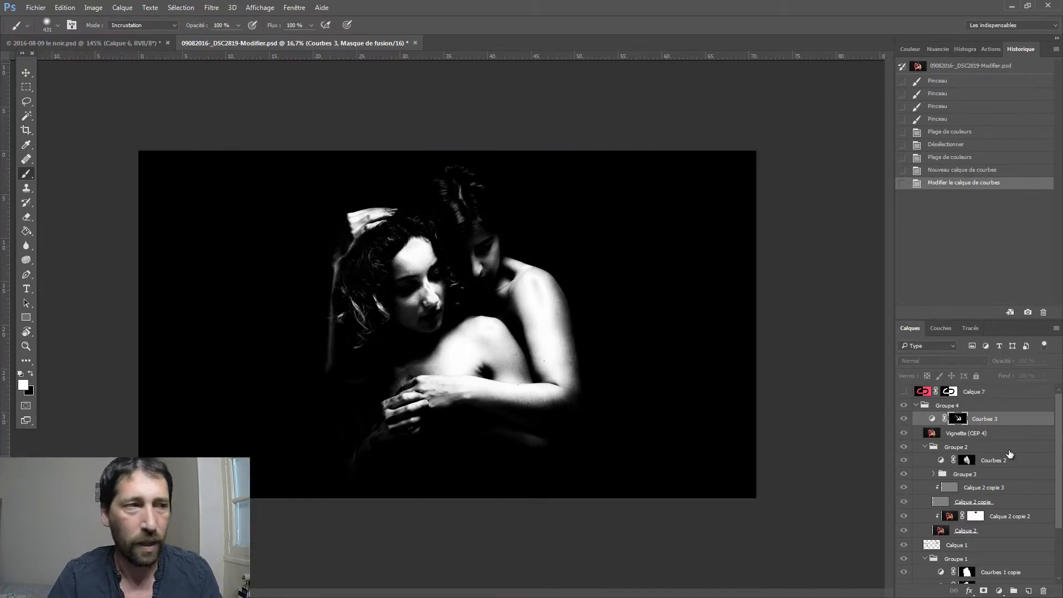
pyautogui.hotkey('ctrl', '+')
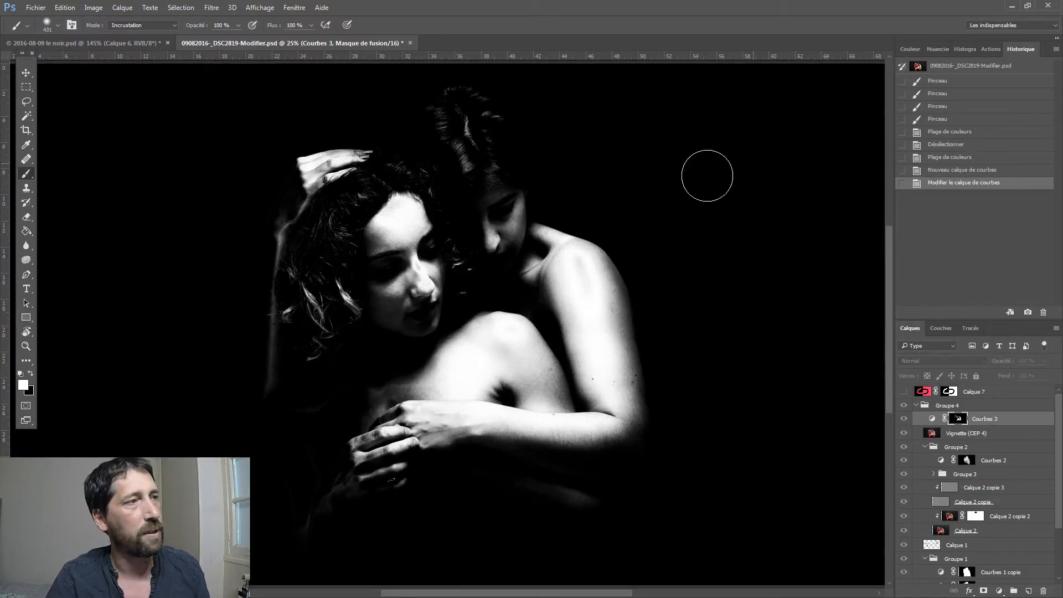
# Try two white brush strokes in Normal mode on the mask's black background beside the women, and undo them
pyautogui.click(134, 25)
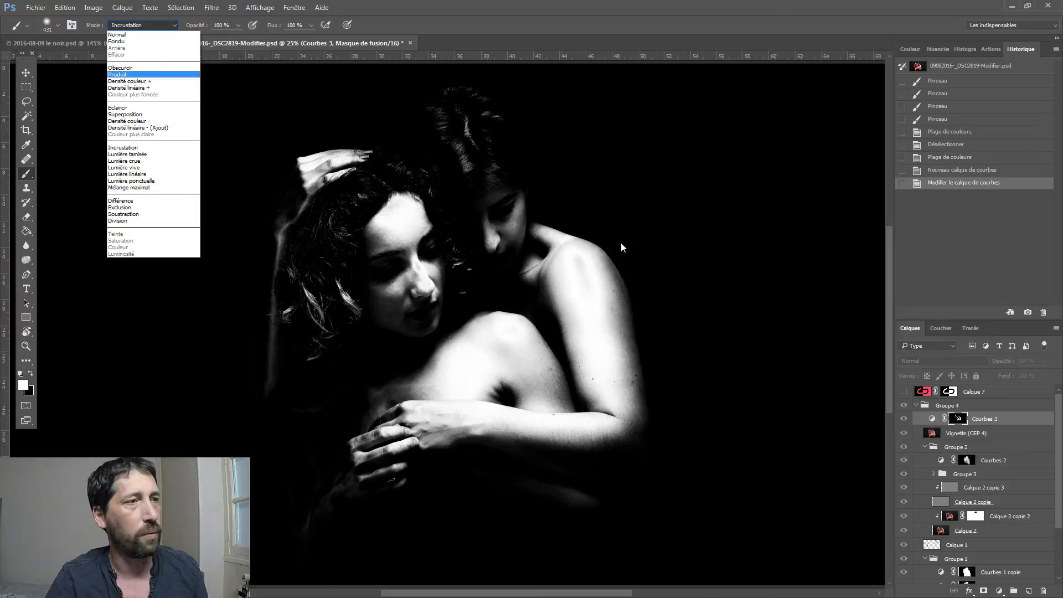
pyautogui.click(128, 34)
pyautogui.moveTo(719, 138); pyautogui.dragTo(797, 294)
pyautogui.moveTo(684, 255); pyautogui.dragTo(748, 344)
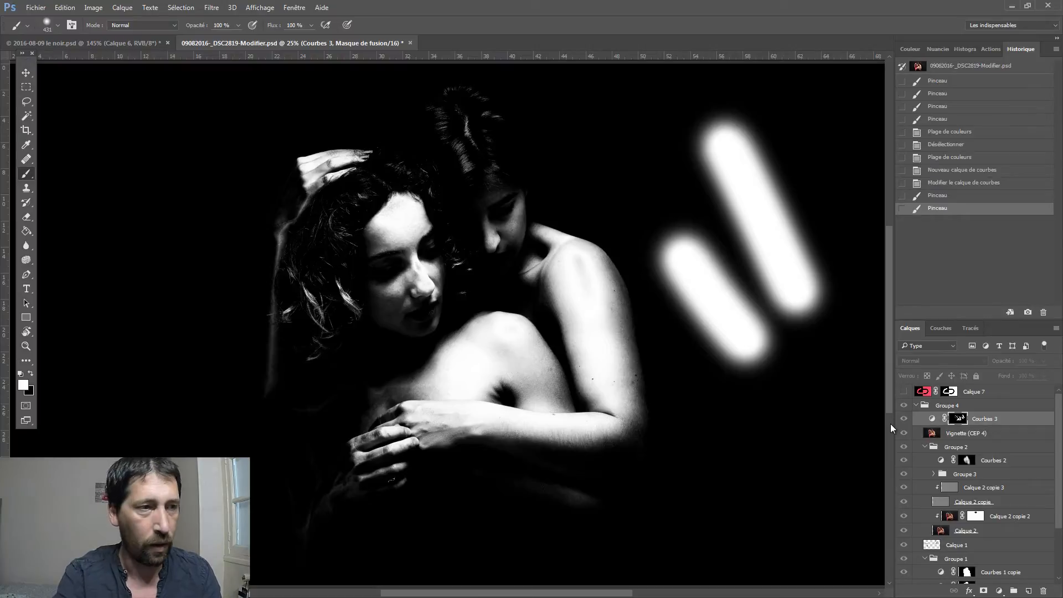
pyautogui.hotkey('ctrl', 'z')
pyautogui.hotkey('ctrl', 'z')
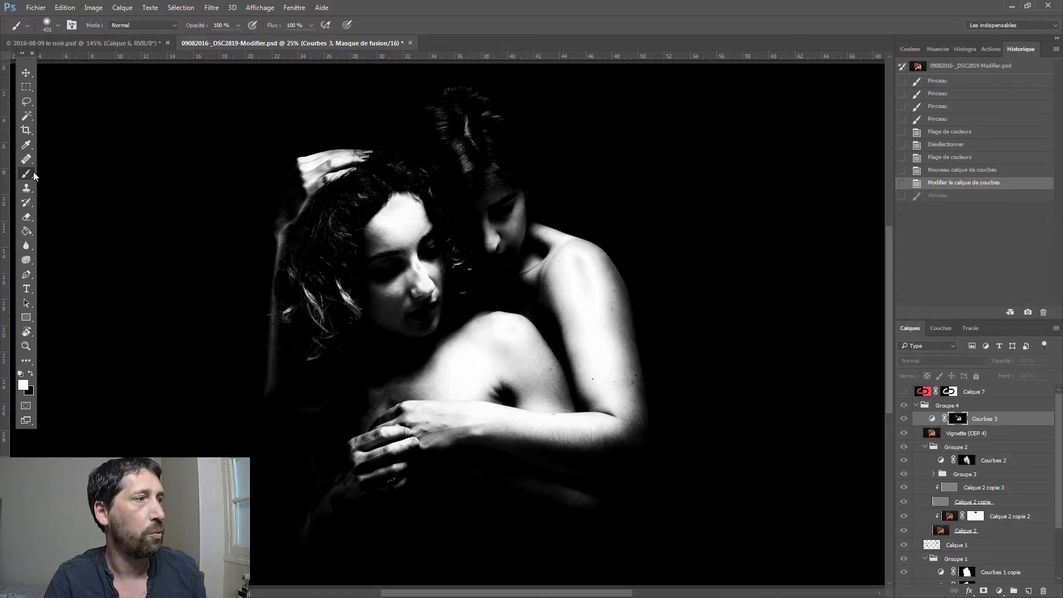
# Set the brush mode to Incrustation and test it with several white dabs on the mask's black background
pyautogui.click(138, 24)
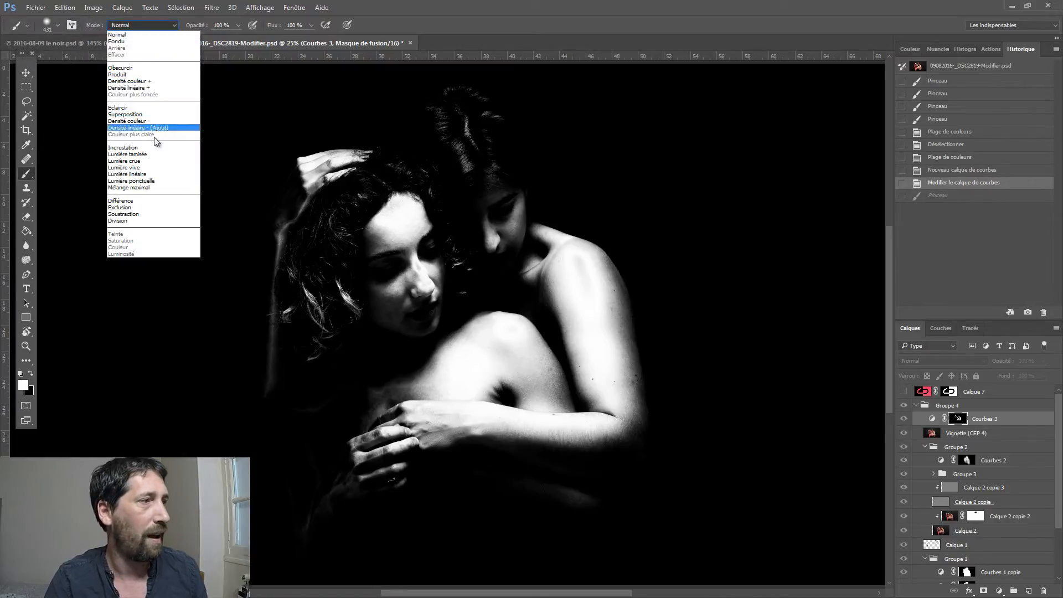
pyautogui.click(149, 147)
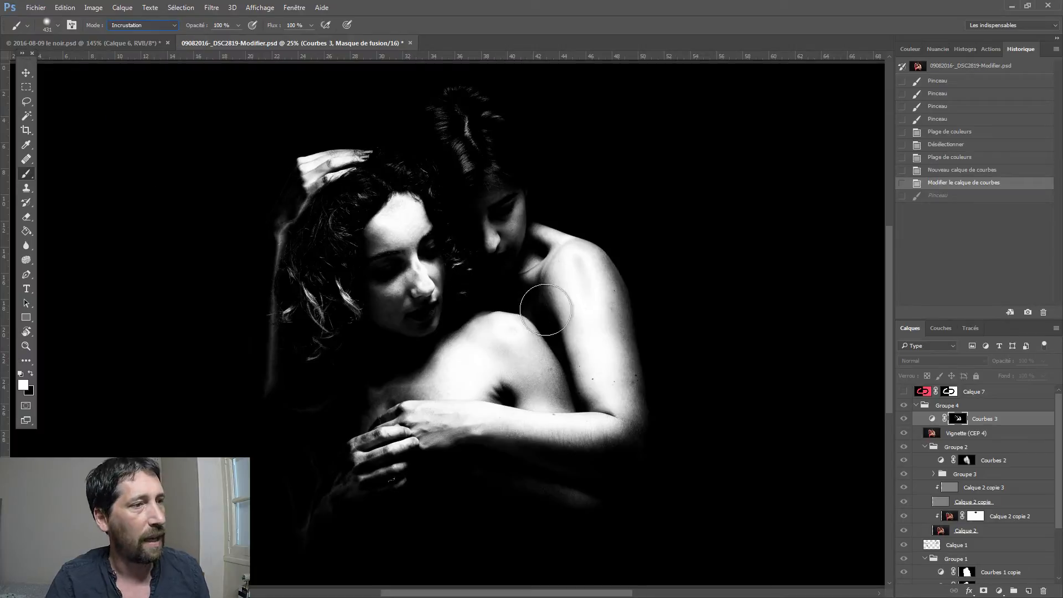
pyautogui.click(687, 254)
pyautogui.click(735, 177)
pyautogui.click(733, 271)
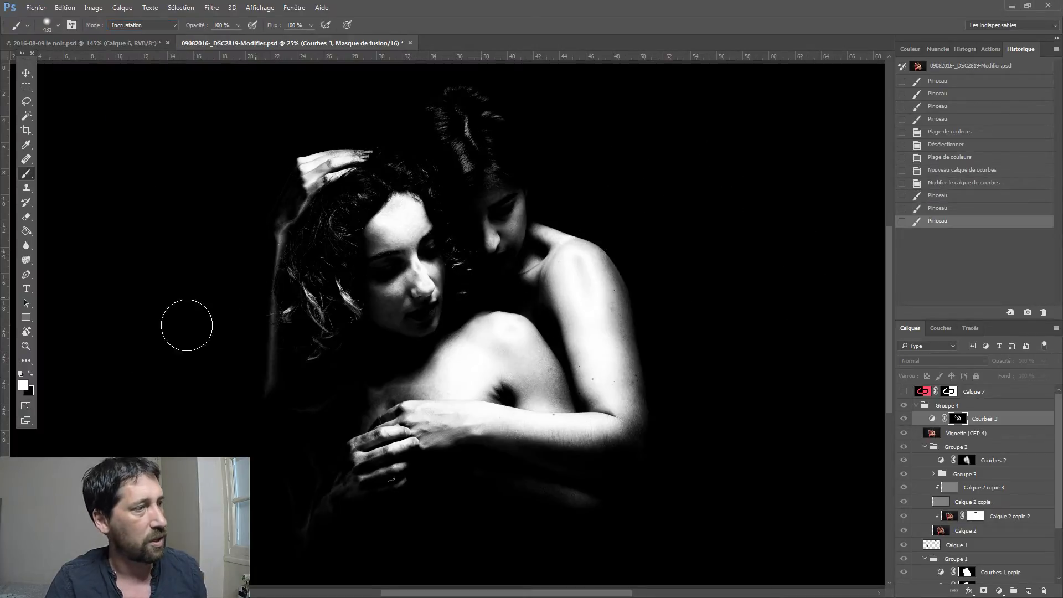
pyautogui.click(774, 239)
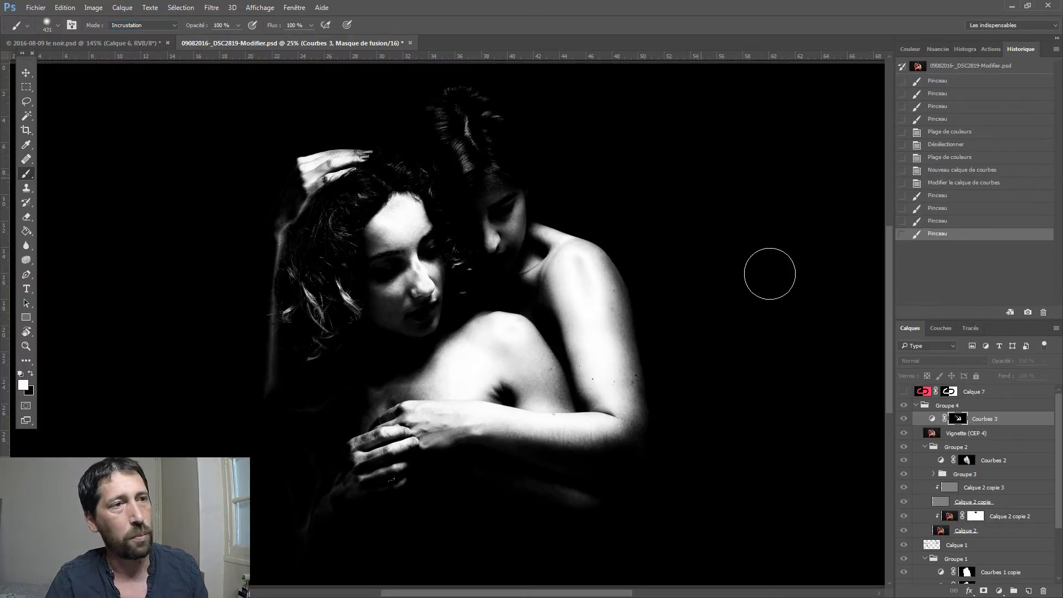
pyautogui.click(770, 274)
pyautogui.click(728, 266)
pyautogui.click(838, 383)
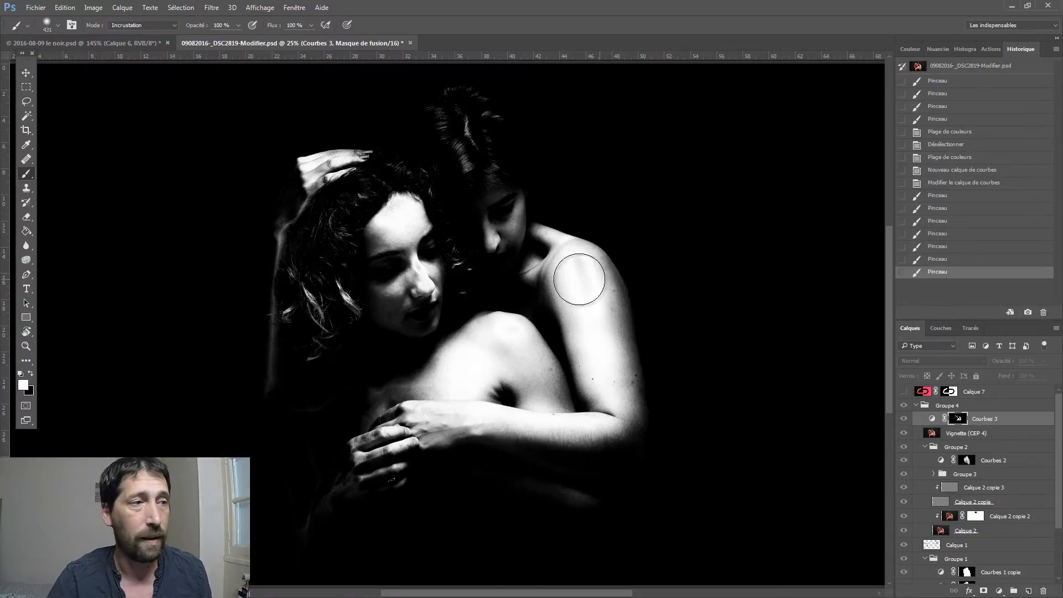
# Paint the mask white in Incrustation mode over the rear woman's shoulder and arm and the front woman's upper back
pyautogui.moveTo(577, 261)
pyautogui.mouseDown()
pyautogui.moveTo(586, 291)
pyautogui.moveTo(572, 258)
pyautogui.moveTo(607, 327)
pyautogui.moveTo(574, 280)
pyautogui.moveTo(617, 347)
pyautogui.moveTo(594, 345)
pyautogui.moveTo(588, 272)
pyautogui.moveTo(633, 402)
pyautogui.moveTo(573, 261)
pyautogui.moveTo(613, 386)
pyautogui.mouseUp()
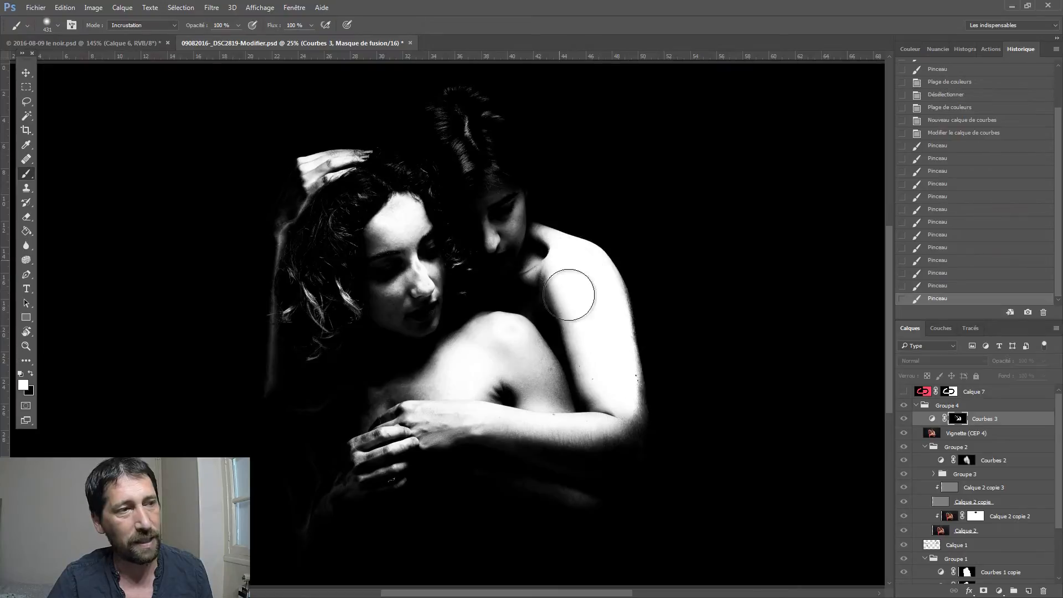
pyautogui.moveTo(572, 294)
pyautogui.mouseDown()
pyautogui.moveTo(596, 354)
pyautogui.moveTo(583, 283)
pyautogui.moveTo(630, 412)
pyautogui.moveTo(607, 339)
pyautogui.moveTo(568, 419)
pyautogui.moveTo(582, 434)
pyautogui.moveTo(604, 411)
pyautogui.moveTo(504, 435)
pyautogui.moveTo(636, 408)
pyautogui.moveTo(466, 426)
pyautogui.moveTo(526, 372)
pyautogui.moveTo(512, 354)
pyautogui.moveTo(537, 404)
pyautogui.moveTo(515, 338)
pyautogui.moveTo(544, 420)
pyautogui.moveTo(516, 334)
pyautogui.moveTo(564, 434)
pyautogui.moveTo(555, 414)
pyautogui.moveTo(622, 441)
pyautogui.mouseUp()
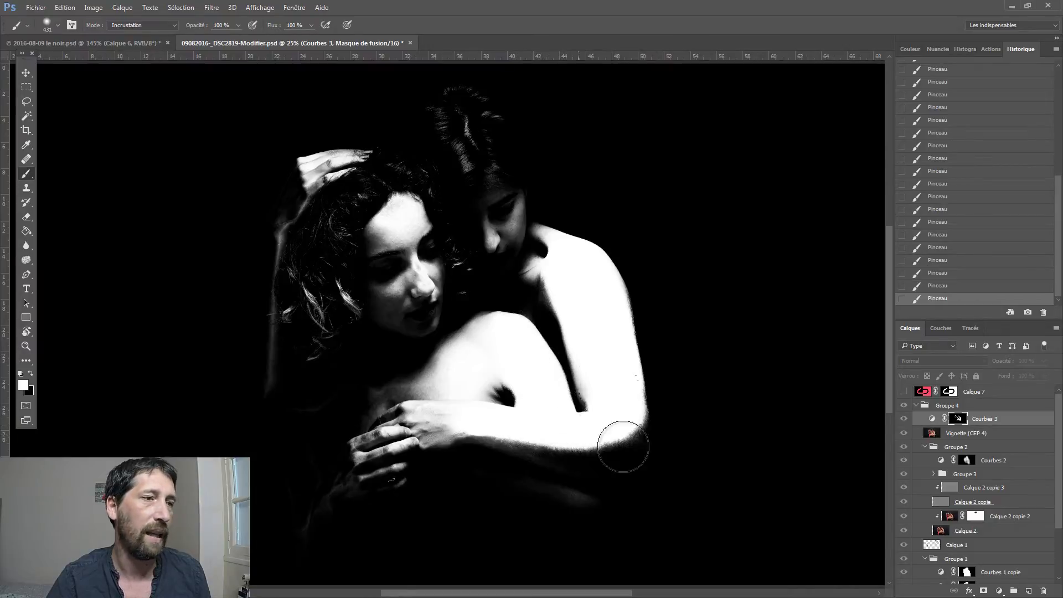
pyautogui.moveTo(645, 280)
pyautogui.mouseDown()
pyautogui.moveTo(648, 407)
pyautogui.moveTo(565, 430)
pyautogui.mouseUp()
pyautogui.moveTo(622, 411)
pyautogui.mouseDown()
pyautogui.moveTo(564, 453)
pyautogui.moveTo(653, 441)
pyautogui.moveTo(493, 430)
pyautogui.moveTo(564, 448)
pyautogui.moveTo(655, 430)
pyautogui.moveTo(552, 445)
pyautogui.moveTo(633, 450)
pyautogui.moveTo(572, 461)
pyautogui.moveTo(573, 445)
pyautogui.moveTo(527, 431)
pyautogui.moveTo(568, 415)
pyautogui.moveTo(436, 428)
pyautogui.moveTo(434, 407)
pyautogui.moveTo(521, 344)
pyautogui.moveTo(417, 409)
pyautogui.mouseUp()
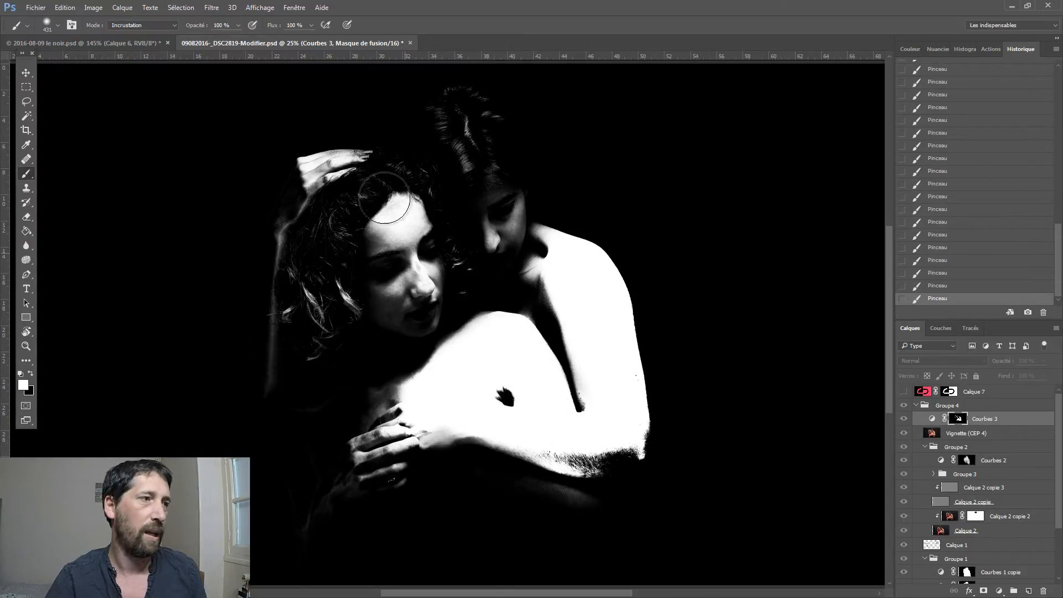
# Whiten both women's faces and the rear woman's hair highlights on the mask with the white Incrustation brush
pyautogui.moveTo(386, 200)
pyautogui.mouseDown()
pyautogui.moveTo(424, 298)
pyautogui.moveTo(413, 277)
pyautogui.mouseUp()
pyautogui.moveTo(509, 329)
pyautogui.mouseDown()
pyautogui.moveTo(513, 192)
pyautogui.moveTo(496, 254)
pyautogui.moveTo(496, 194)
pyautogui.moveTo(499, 220)
pyautogui.moveTo(554, 218)
pyautogui.moveTo(566, 156)
pyautogui.moveTo(585, 156)
pyautogui.moveTo(522, 139)
pyautogui.moveTo(556, 128)
pyautogui.moveTo(473, 106)
pyautogui.moveTo(424, 112)
pyautogui.moveTo(499, 178)
pyautogui.mouseUp()
pyautogui.moveTo(471, 106); pyautogui.dragTo(517, 151)
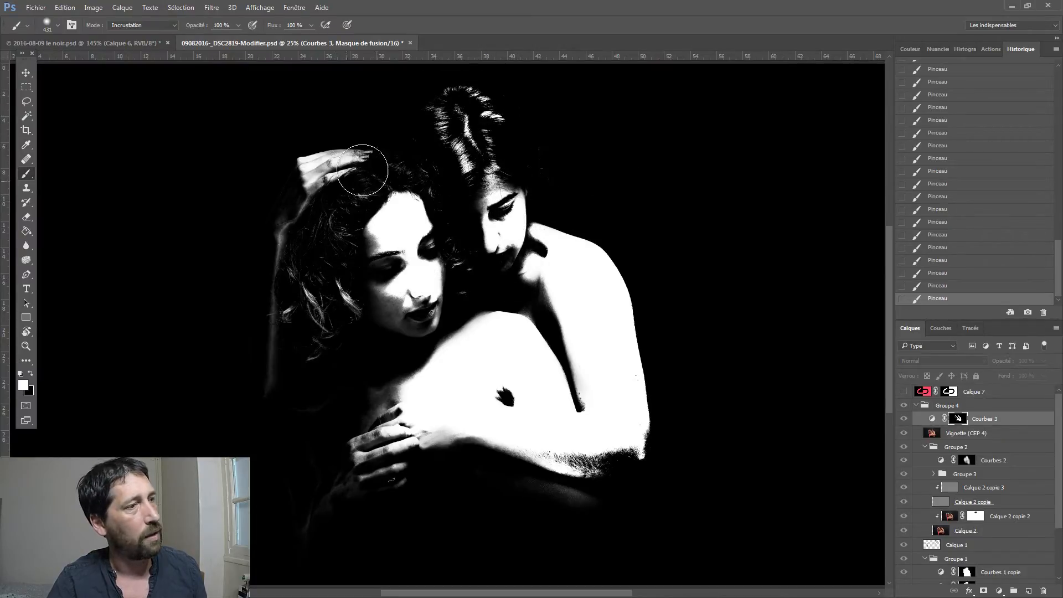
# Whiten the raised hand and arm, the clasped hands, the lower forearm and the rear woman's face on the mask
pyautogui.moveTo(338, 222)
pyautogui.mouseDown()
pyautogui.moveTo(318, 275)
pyautogui.moveTo(321, 233)
pyautogui.mouseUp()
pyautogui.moveTo(355, 157); pyautogui.dragTo(339, 165)
pyautogui.moveTo(327, 180)
pyautogui.mouseDown()
pyautogui.moveTo(295, 213)
pyautogui.moveTo(308, 177)
pyautogui.mouseUp()
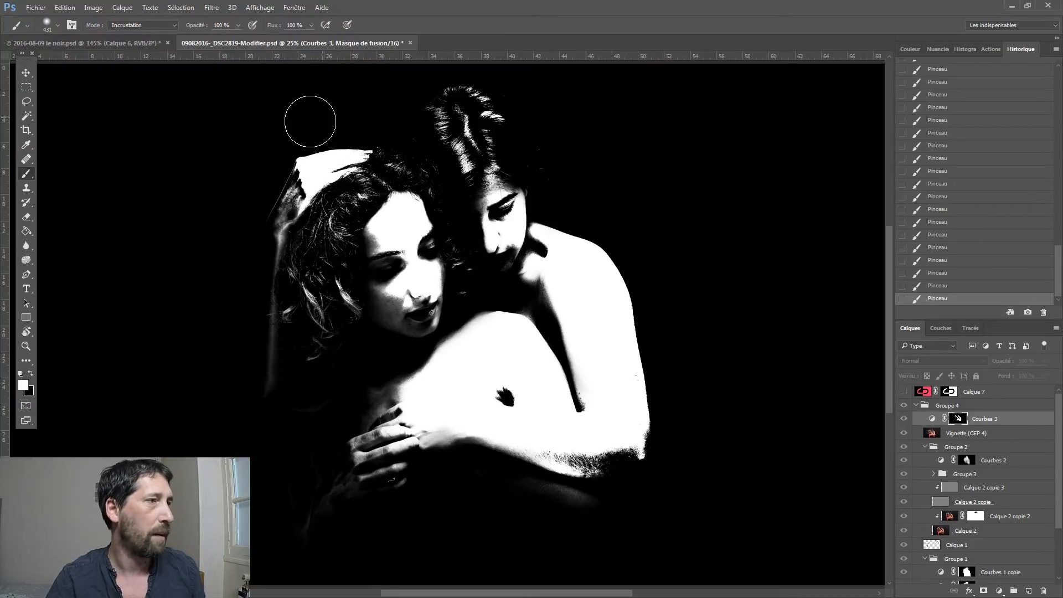
pyautogui.moveTo(269, 187)
pyautogui.mouseDown()
pyautogui.moveTo(332, 162)
pyautogui.moveTo(285, 340)
pyautogui.moveTo(315, 174)
pyautogui.moveTo(289, 350)
pyautogui.moveTo(291, 193)
pyautogui.mouseUp()
pyautogui.moveTo(289, 266)
pyautogui.mouseDown()
pyautogui.moveTo(269, 387)
pyautogui.moveTo(278, 324)
pyautogui.mouseUp()
pyautogui.moveTo(382, 465)
pyautogui.mouseDown()
pyautogui.moveTo(420, 427)
pyautogui.moveTo(297, 542)
pyautogui.moveTo(387, 474)
pyautogui.mouseUp()
pyautogui.moveTo(510, 468)
pyautogui.mouseDown()
pyautogui.moveTo(520, 456)
pyautogui.moveTo(467, 417)
pyautogui.moveTo(609, 465)
pyautogui.moveTo(550, 393)
pyautogui.mouseUp()
pyautogui.moveTo(508, 222)
pyautogui.mouseDown()
pyautogui.moveTo(507, 194)
pyautogui.moveTo(478, 174)
pyautogui.moveTo(486, 221)
pyautogui.mouseUp()
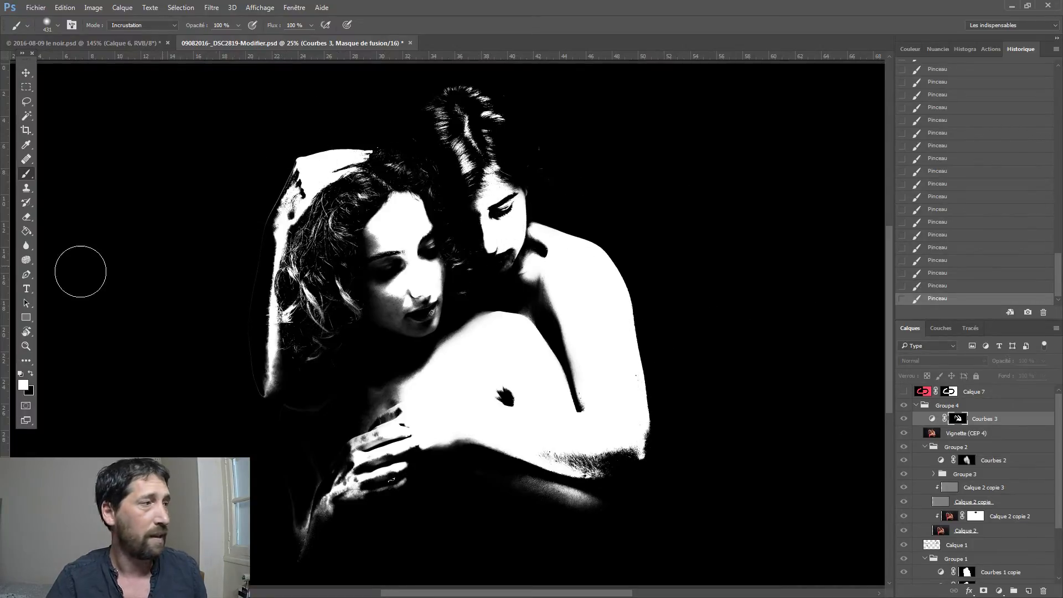
pyautogui.click(26, 186)
pyautogui.click(25, 176)
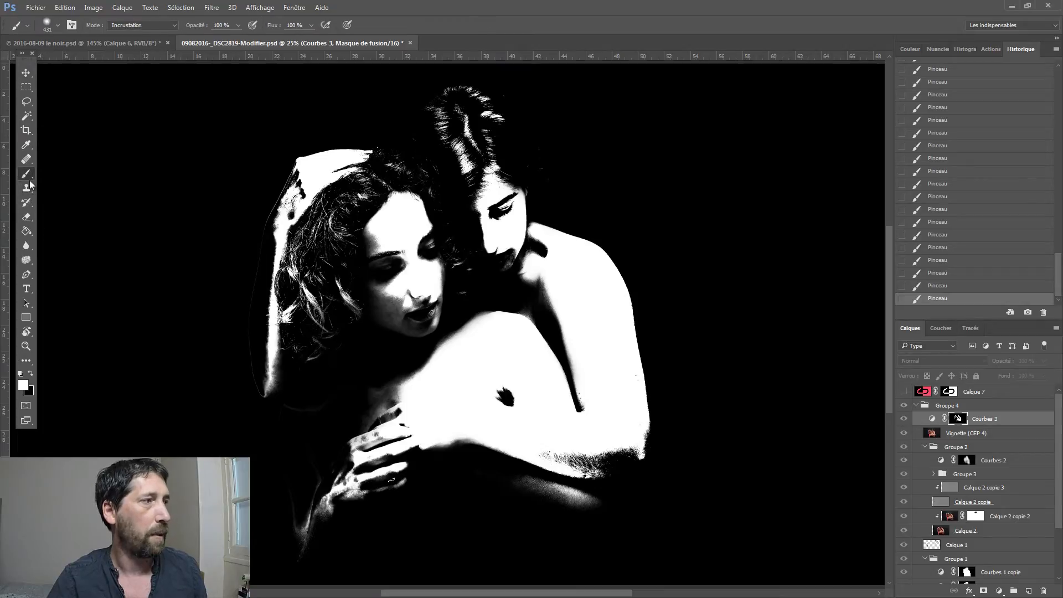
pyautogui.click(120, 26)
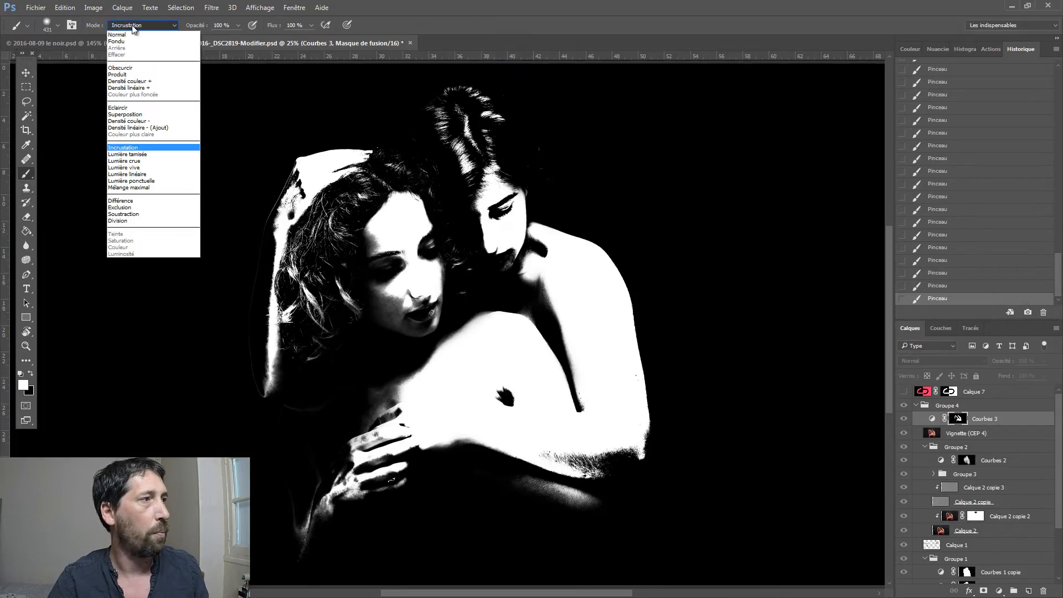
pyautogui.click(130, 34)
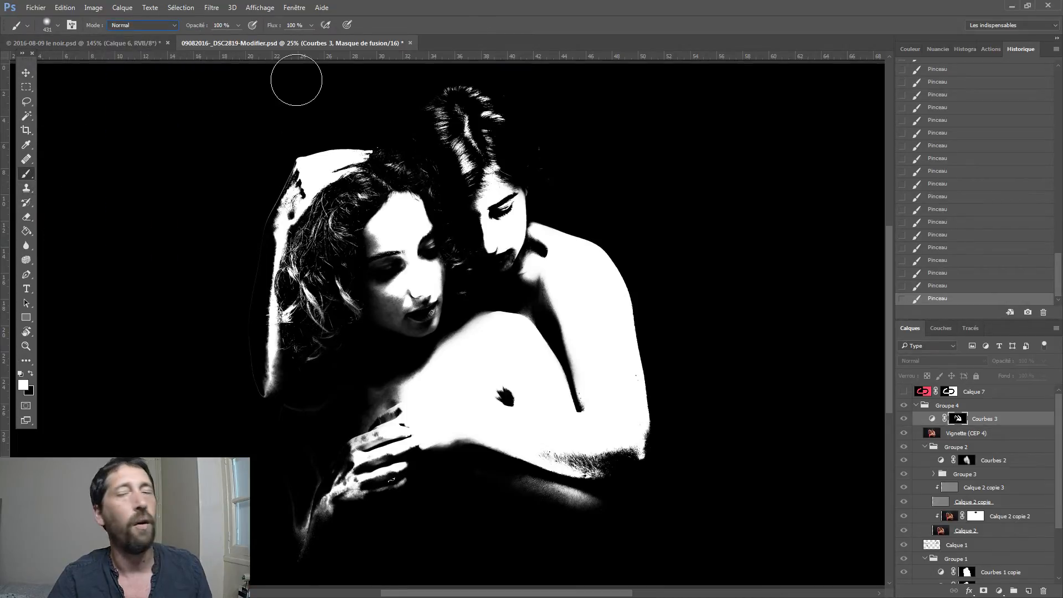
pyautogui.click(134, 26)
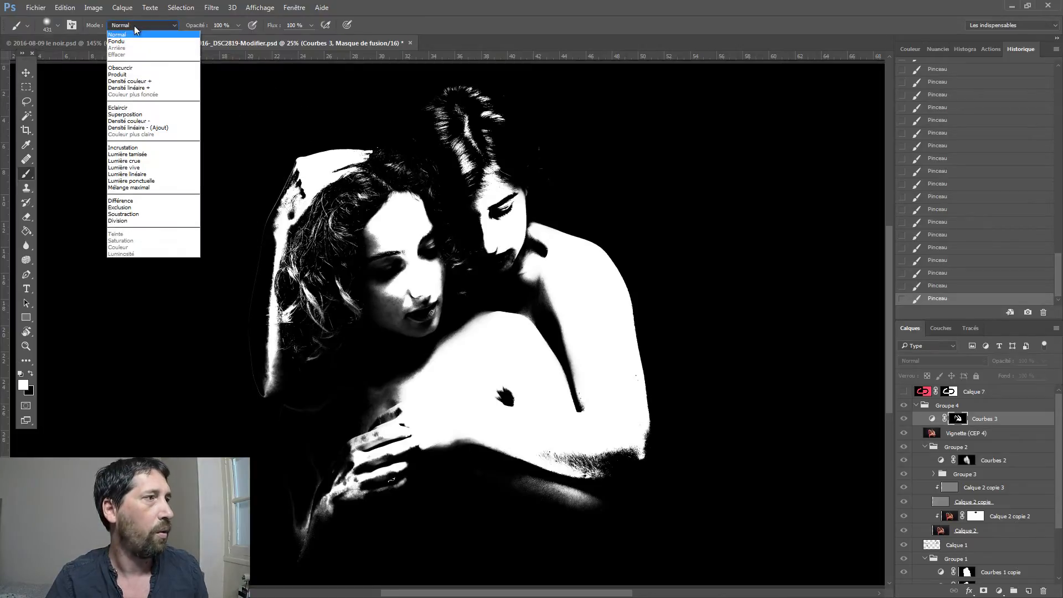
pyautogui.click(145, 147)
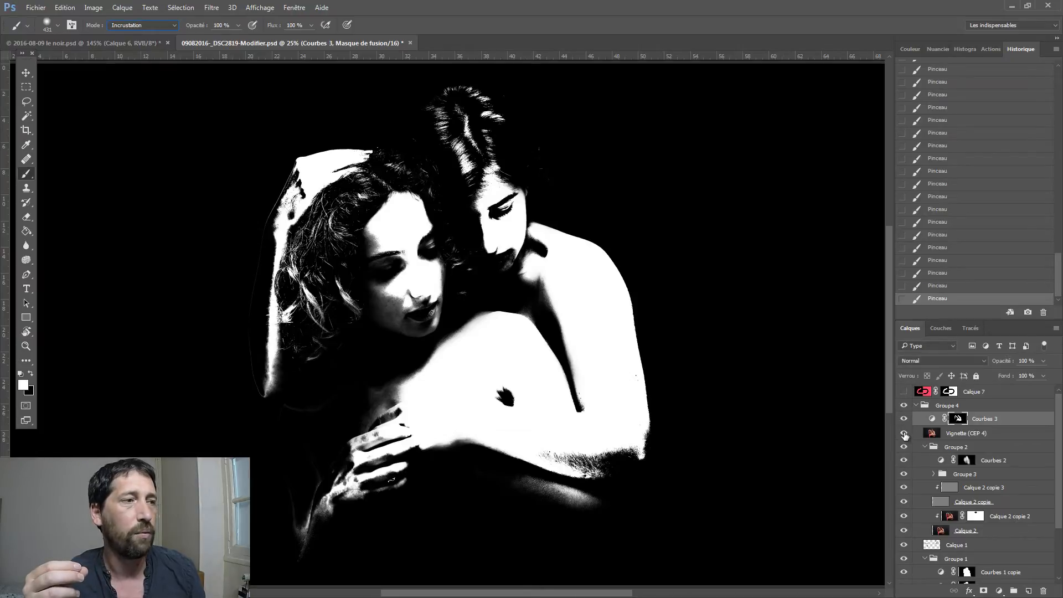
# Leave the mask view and hide the Curves layer to compare the photo without its brightening
pyautogui.keyDown('alt'); pyautogui.click(965, 420); pyautogui.keyUp('alt')
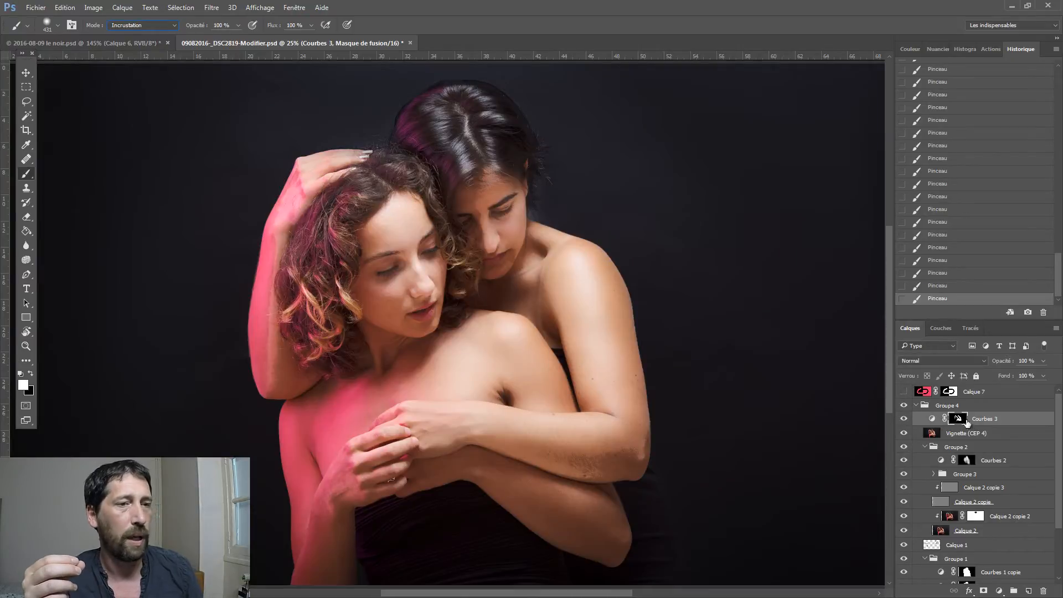
pyautogui.click(933, 420)
pyautogui.click(904, 419)
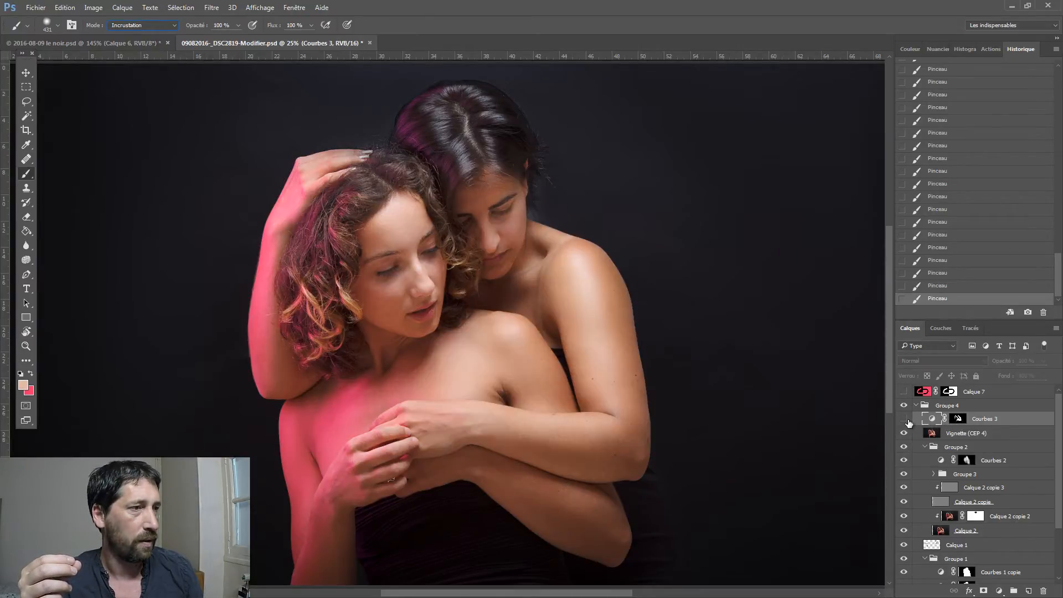
# Toggle the Courbes 3 layer's visibility to compare the photo with and without the brightening, leaving the layer shown
pyautogui.click(905, 419)
pyautogui.click(904, 419)
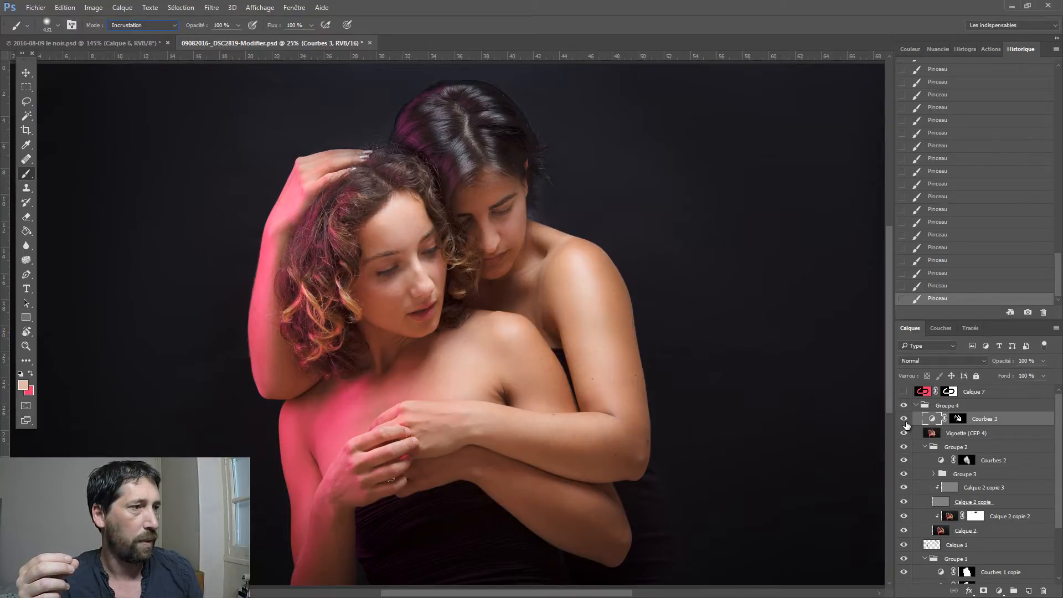
pyautogui.click(905, 420)
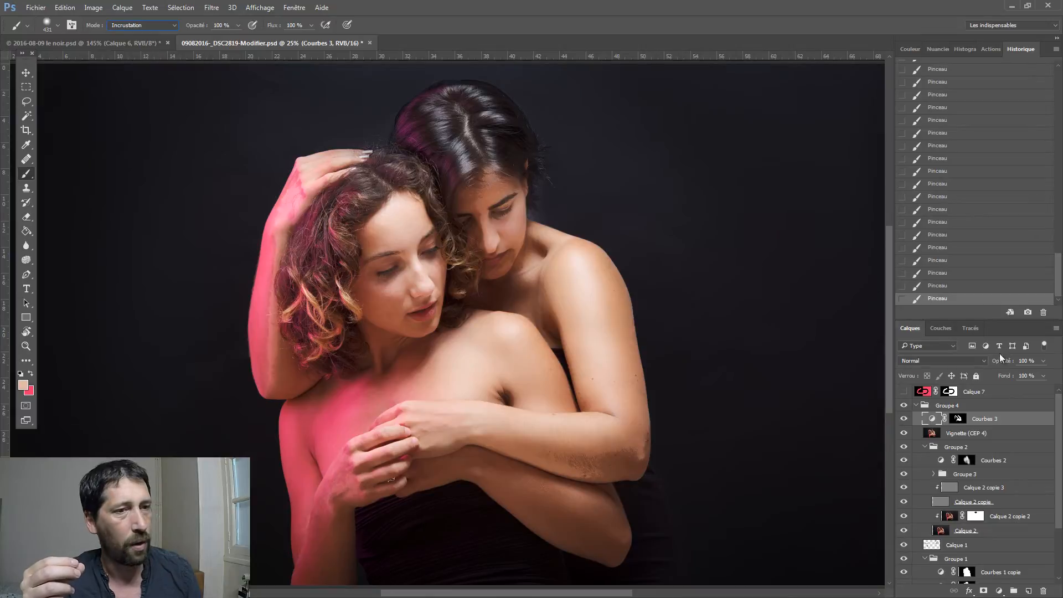
# Target the Courbes 3 layer mask and set the brush blending mode to Normal
pyautogui.click(958, 419)
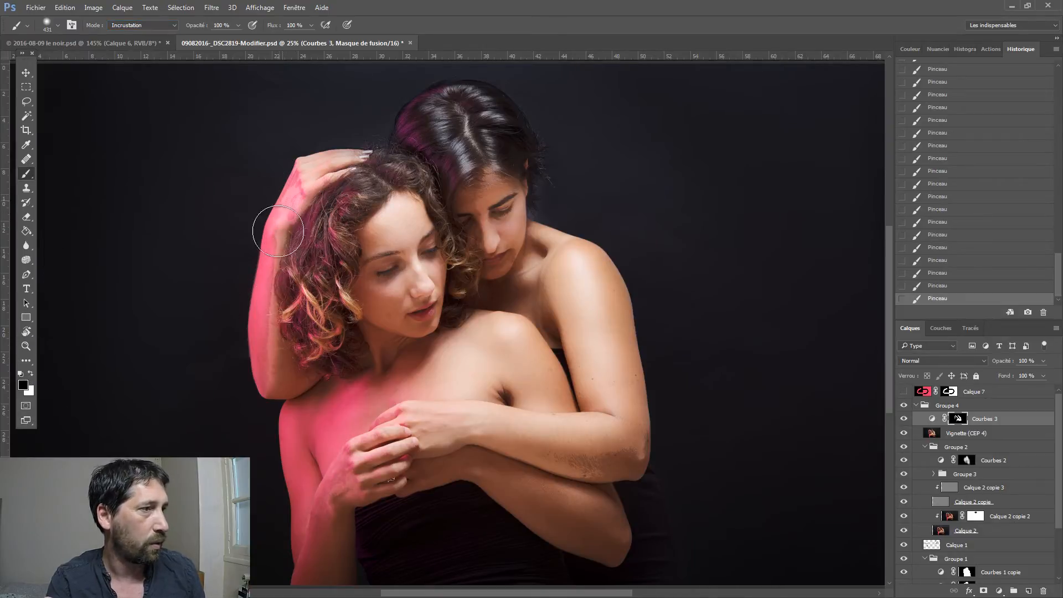
pyautogui.moveTo(278, 231)
pyautogui.mouseDown()
pyautogui.moveTo(252, 179)
pyautogui.moveTo(286, 248)
pyautogui.moveTo(270, 178)
pyautogui.moveTo(285, 278)
pyautogui.mouseUp()
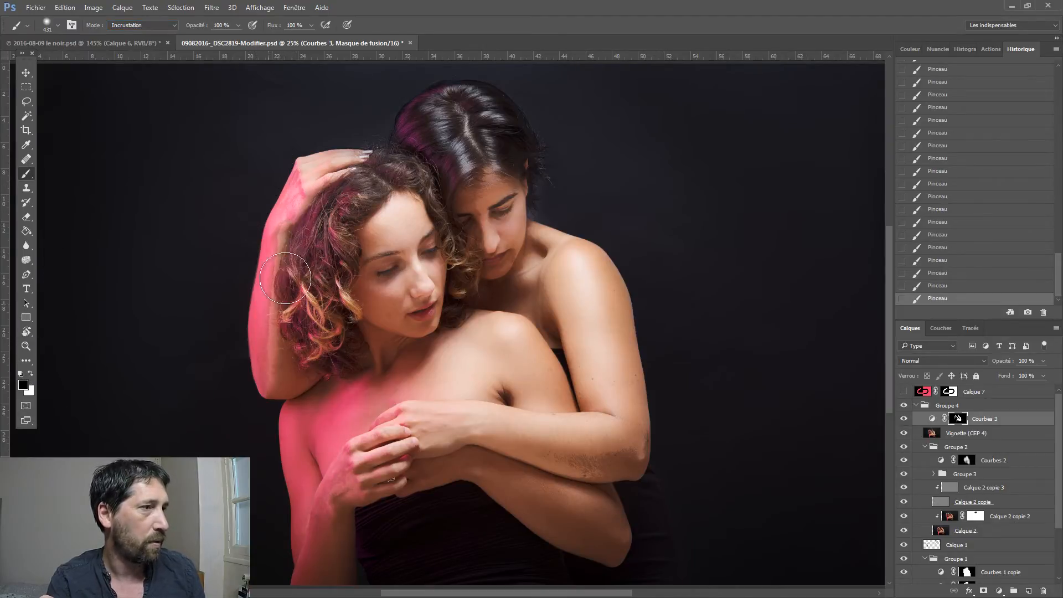
pyautogui.click(142, 25)
pyautogui.click(139, 44)
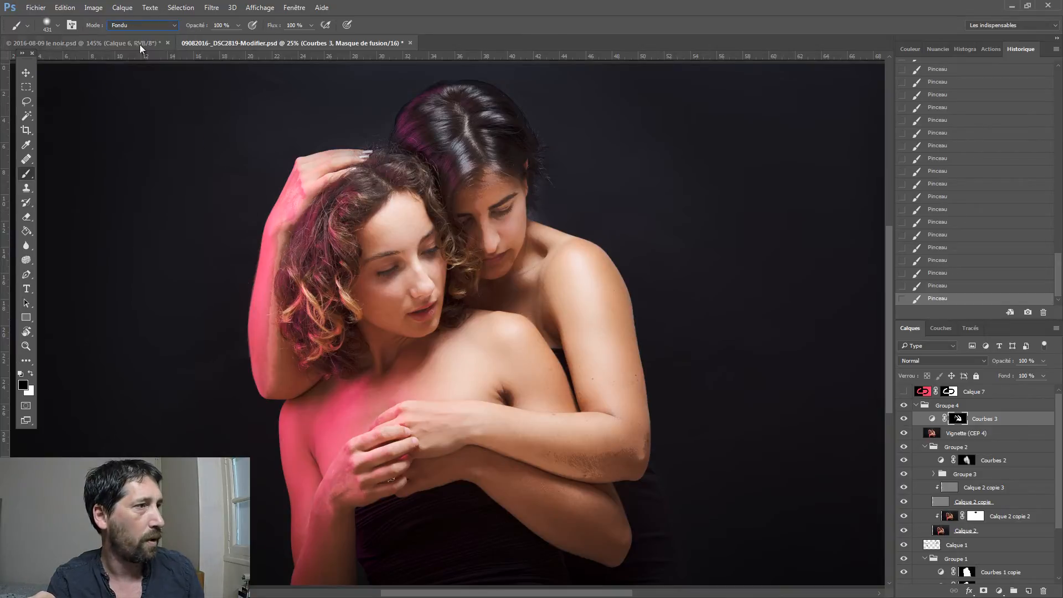
pyautogui.click(129, 23)
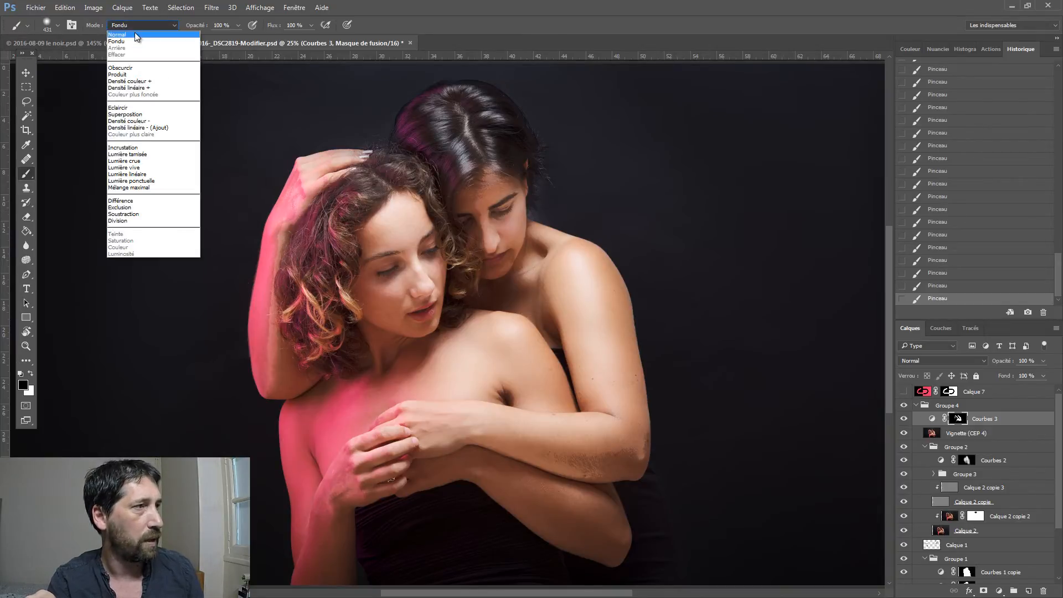
pyautogui.click(134, 32)
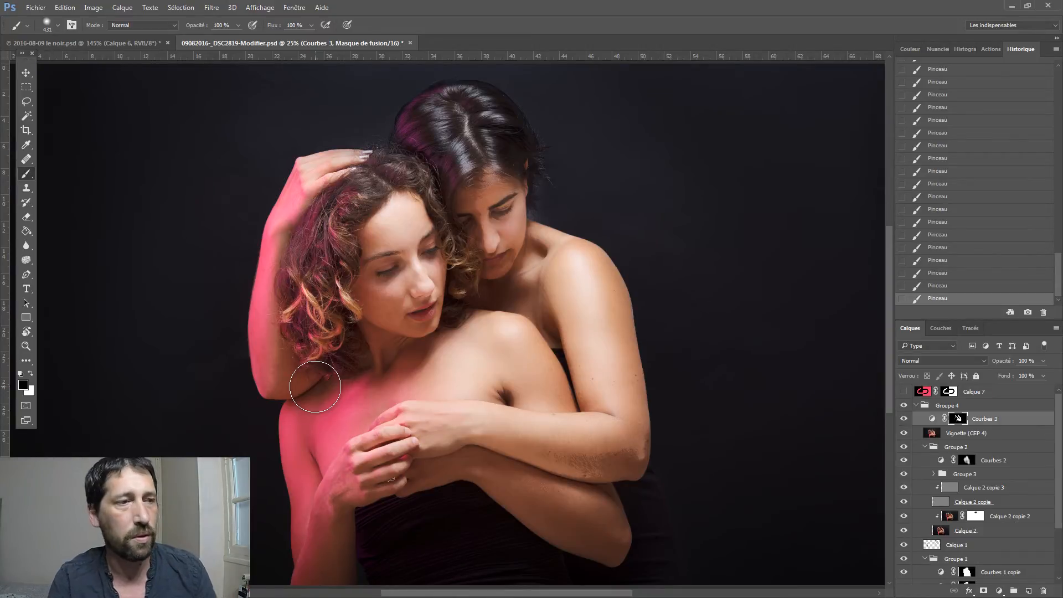
# Lower the midpoint of the Courbes 3 curve to input 125, output 137 to soften the brightening
pyautogui.doubleClick(932, 419)
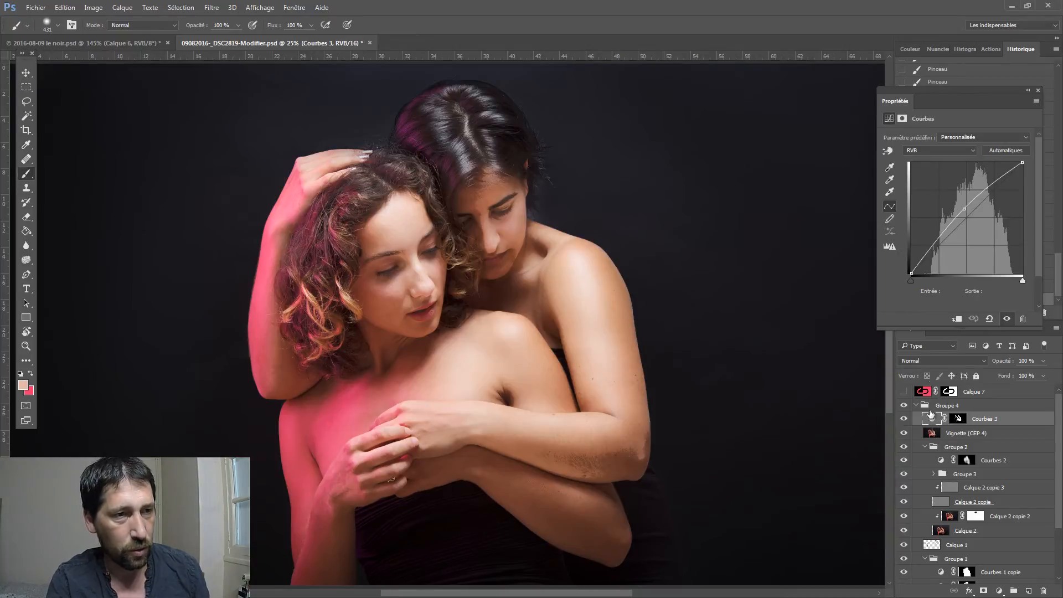
pyautogui.moveTo(964, 211); pyautogui.dragTo(971, 213)
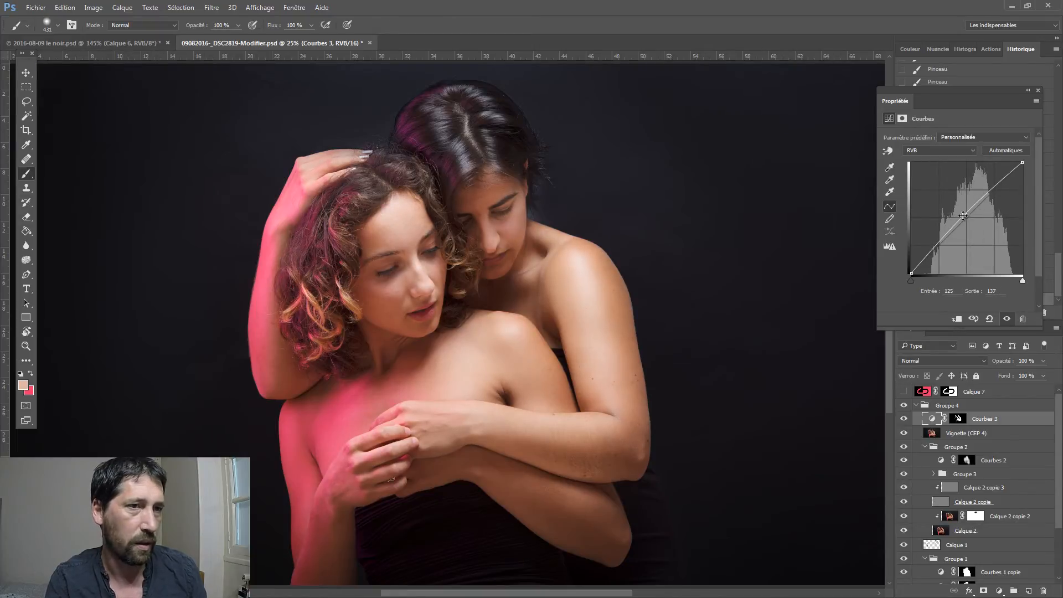
pyautogui.moveTo(965, 214)
pyautogui.mouseDown()
pyautogui.moveTo(987, 231)
pyautogui.moveTo(965, 214)
pyautogui.mouseUp()
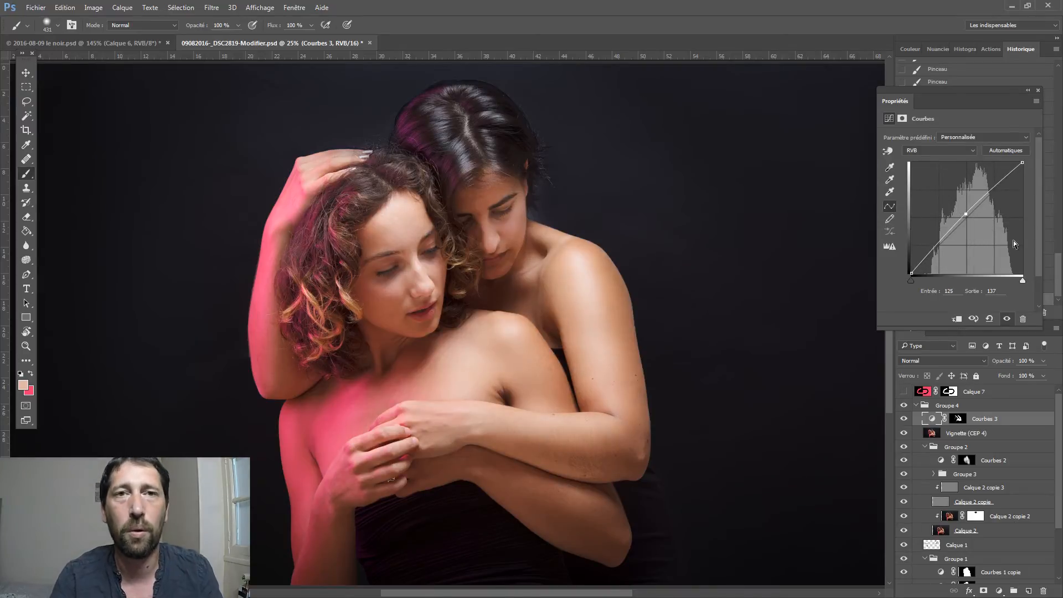
# Display the Courbes 3 mask on the canvas and set the brush mode to Incrustation
pyautogui.keyDown('alt'); pyautogui.click(959, 419); pyautogui.keyUp('alt')
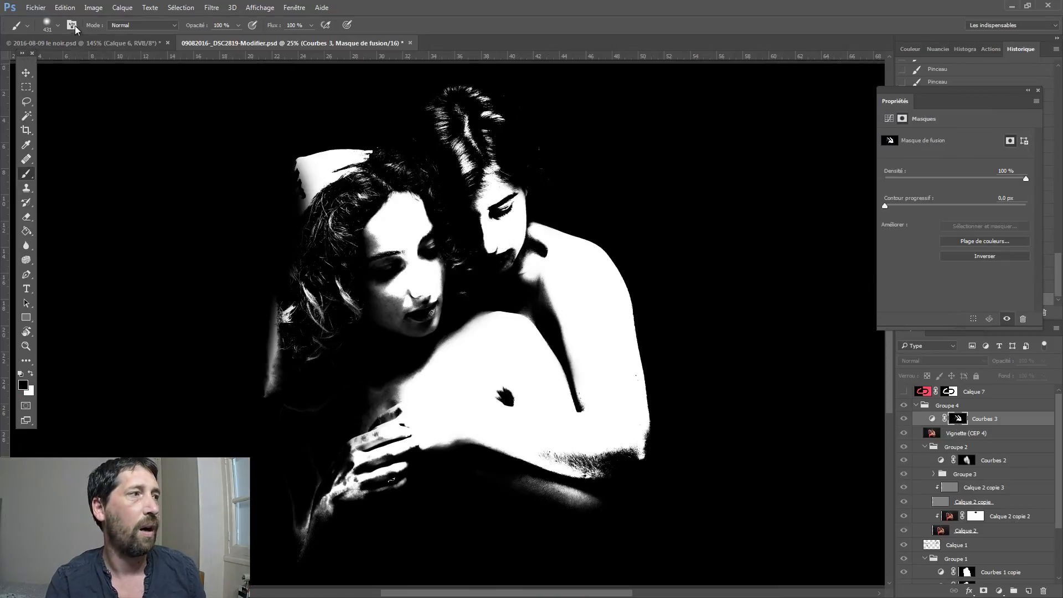
pyautogui.click(142, 25)
pyautogui.click(145, 147)
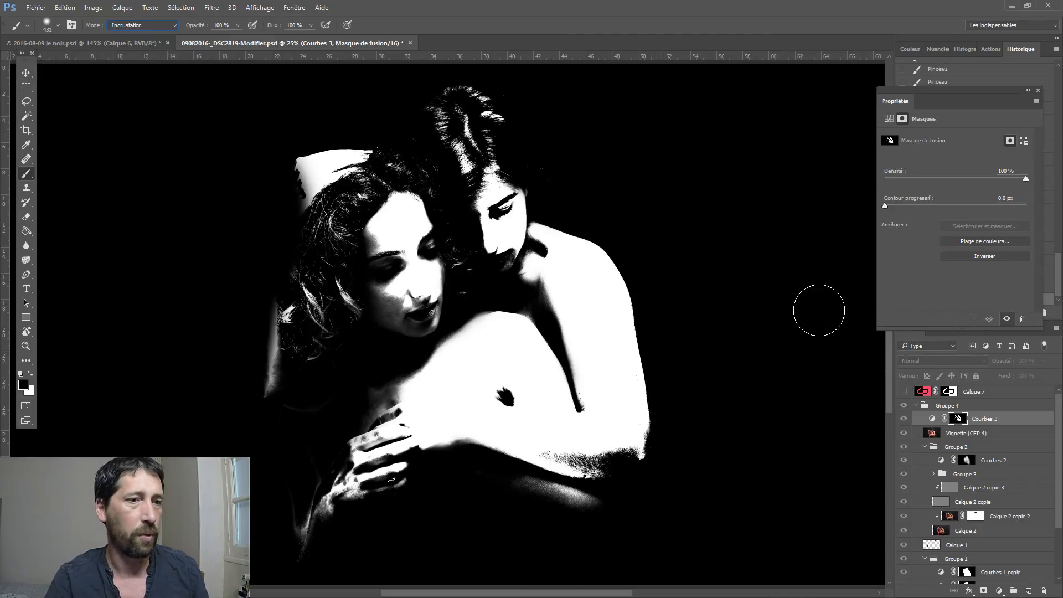
# Revert the document to the first brush stroke recorded in the history
pyautogui.click(1038, 90)
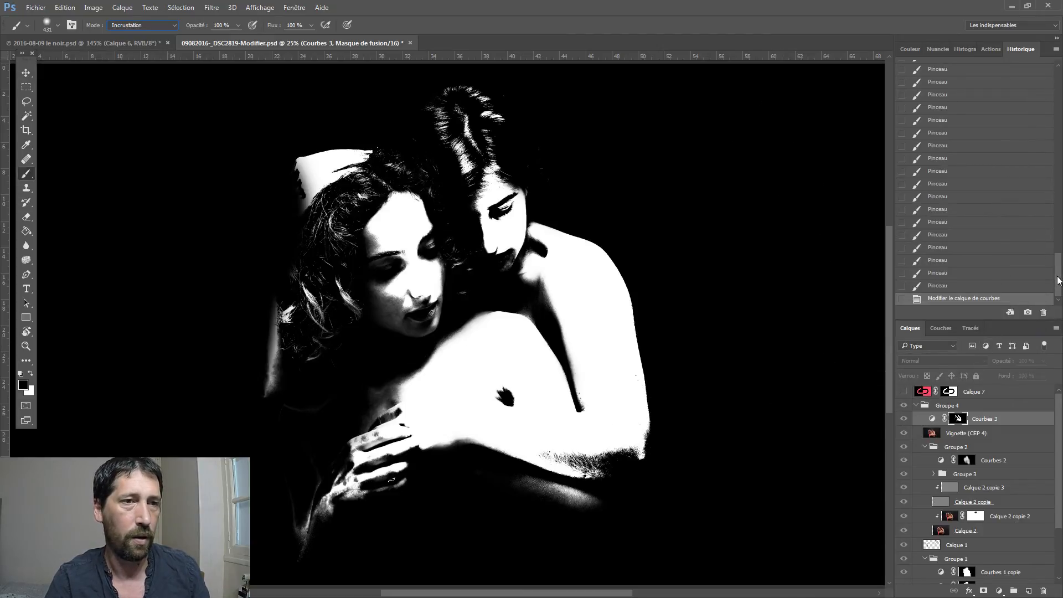
pyautogui.moveTo(1059, 280); pyautogui.dragTo(1059, 83)
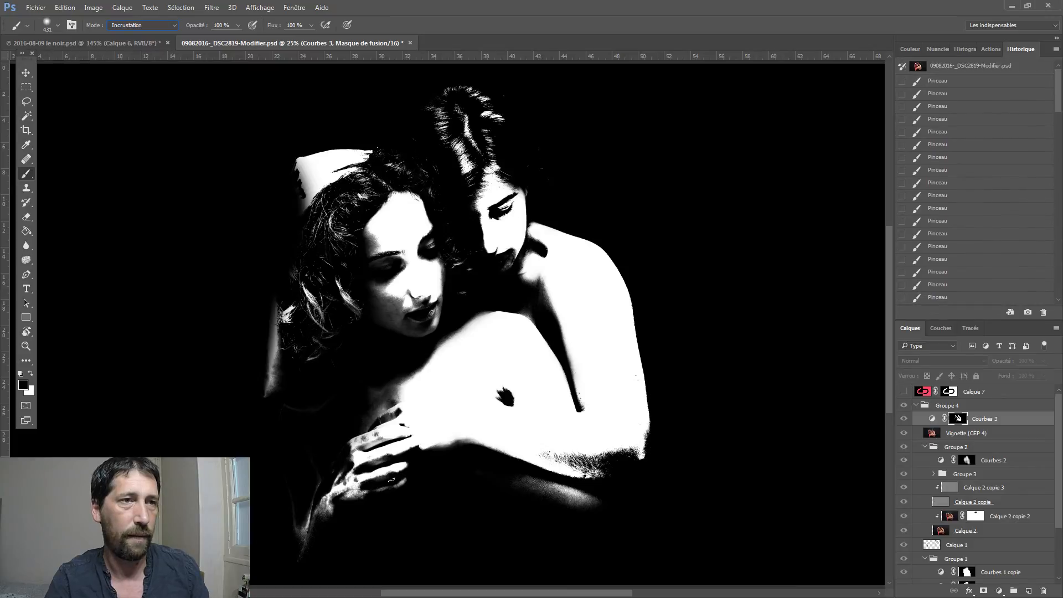
pyautogui.click(948, 81)
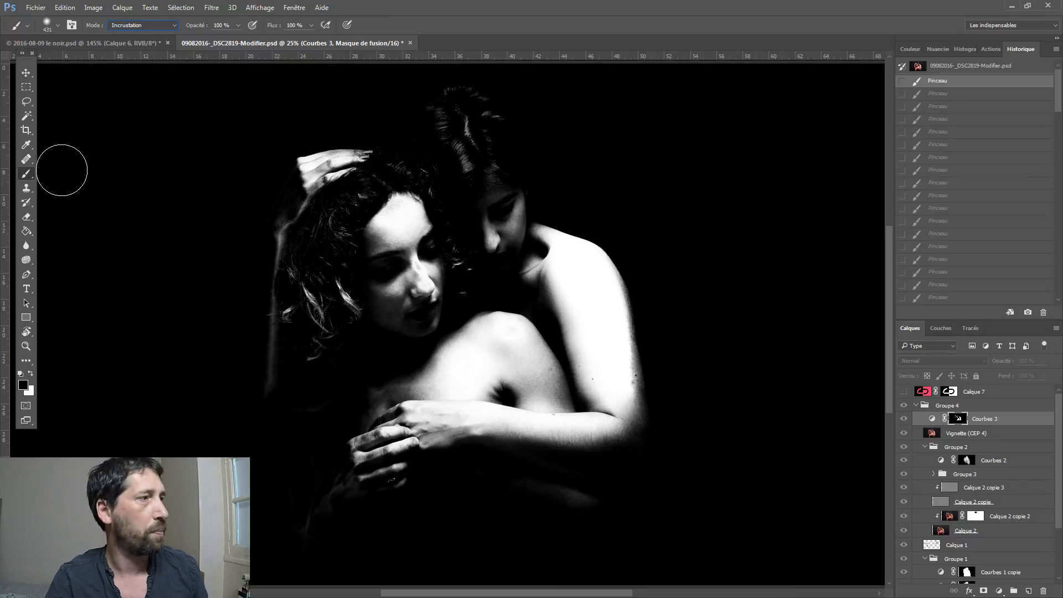
# Paint black in Incrustation mode at 20% opacity over the rear woman's shoulder and upper arm on the mask
pyautogui.click(129, 26)
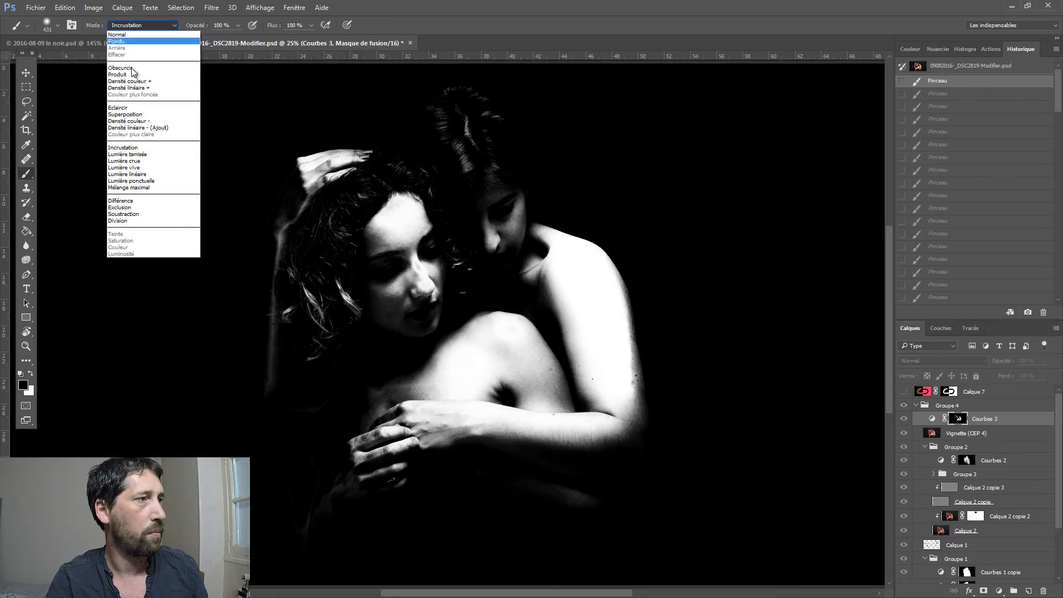
pyautogui.click(136, 149)
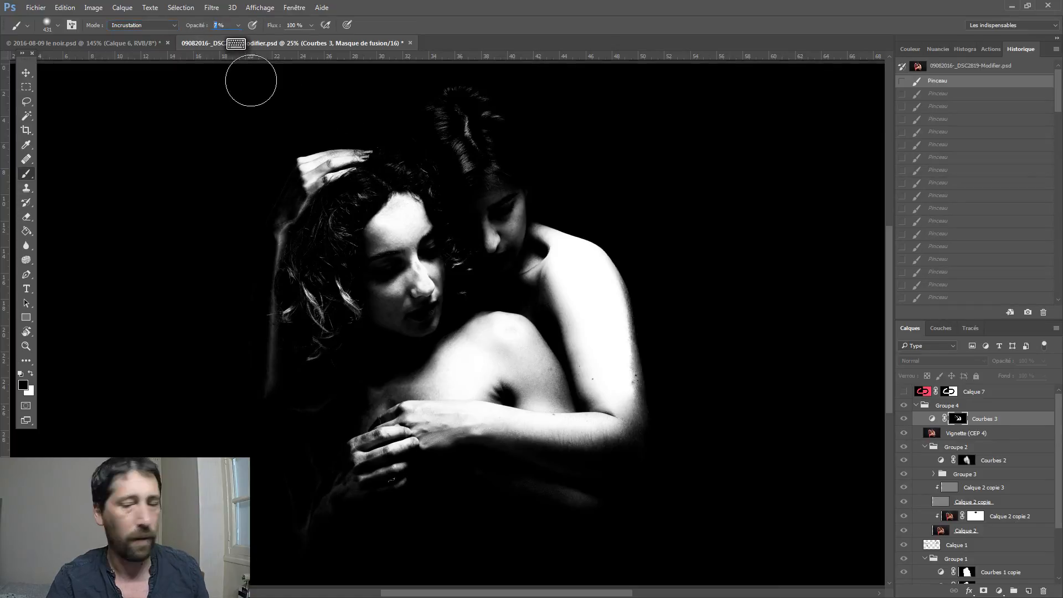
pyautogui.press('0')
pyautogui.press('2')
pyautogui.moveTo(574, 277); pyautogui.dragTo(603, 345)
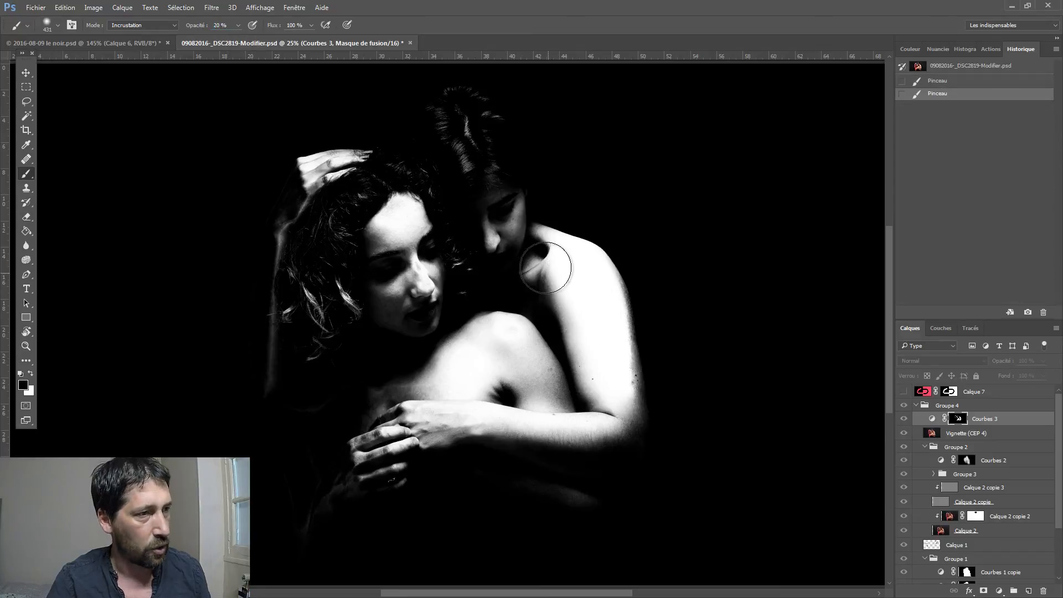
pyautogui.moveTo(548, 265)
pyautogui.mouseDown()
pyautogui.moveTo(590, 370)
pyautogui.moveTo(614, 376)
pyautogui.moveTo(582, 300)
pyautogui.mouseUp()
pyautogui.moveTo(613, 427); pyautogui.dragTo(596, 325)
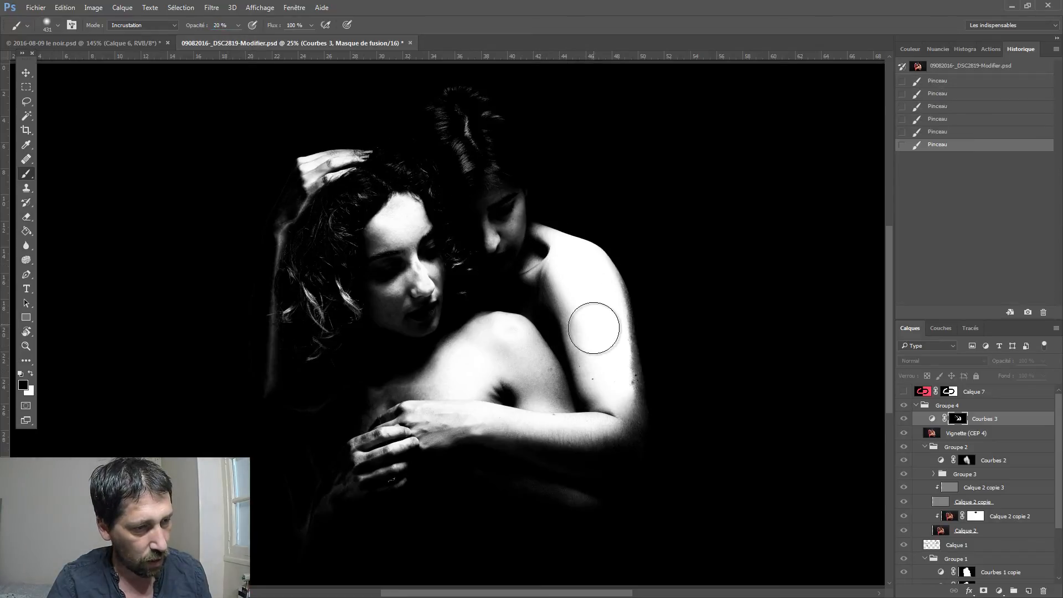
pyautogui.moveTo(611, 388)
pyautogui.mouseDown()
pyautogui.moveTo(592, 299)
pyautogui.moveTo(612, 400)
pyautogui.mouseUp()
# Swap to white and gradually whiten the rear woman's arm and forearm and both women's faces on the mask
pyautogui.press('x')
pyautogui.moveTo(595, 283)
pyautogui.mouseDown()
pyautogui.moveTo(596, 369)
pyautogui.moveTo(612, 358)
pyautogui.mouseUp()
pyautogui.moveTo(613, 415); pyautogui.dragTo(576, 354)
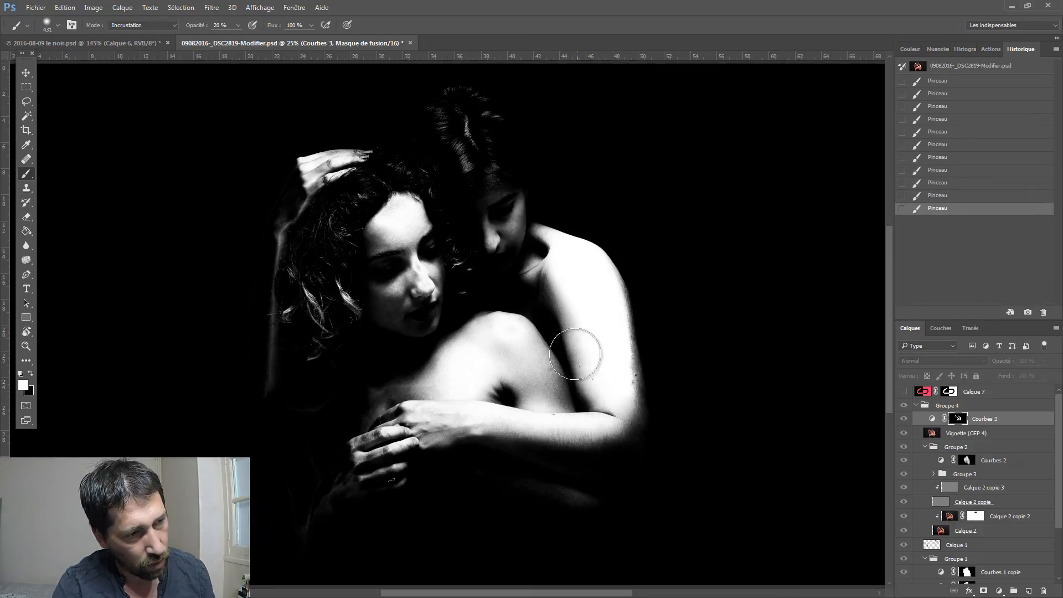
pyautogui.moveTo(563, 437)
pyautogui.mouseDown()
pyautogui.moveTo(613, 391)
pyautogui.moveTo(482, 432)
pyautogui.moveTo(549, 427)
pyautogui.moveTo(464, 443)
pyautogui.mouseUp()
pyautogui.moveTo(464, 443); pyautogui.dragTo(598, 422)
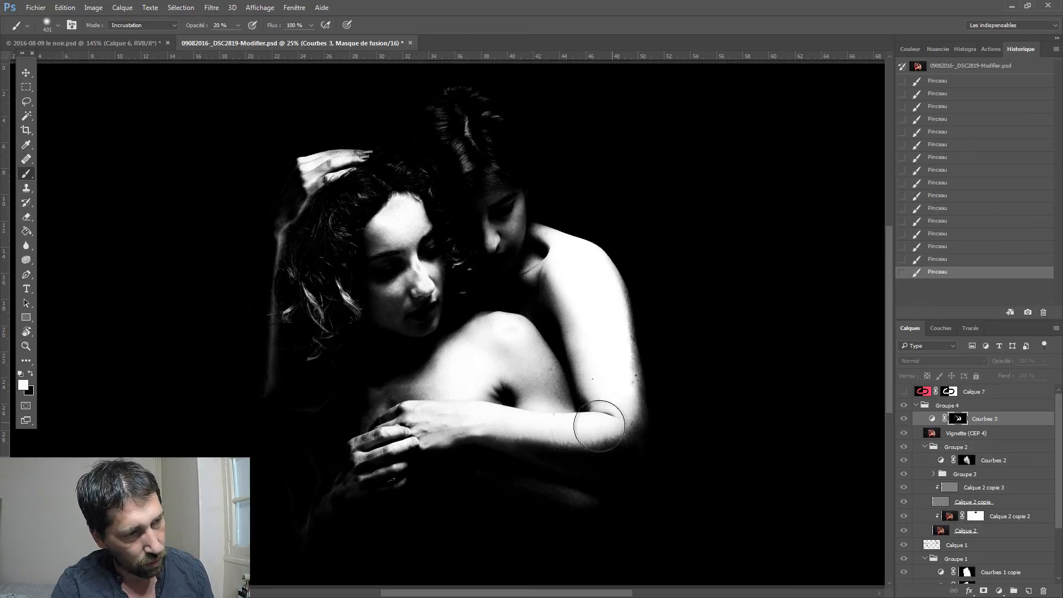
pyautogui.moveTo(498, 431)
pyautogui.mouseDown()
pyautogui.moveTo(642, 418)
pyautogui.moveTo(587, 424)
pyautogui.mouseUp()
pyautogui.moveTo(576, 422)
pyautogui.mouseDown()
pyautogui.moveTo(542, 432)
pyautogui.moveTo(593, 321)
pyautogui.moveTo(565, 278)
pyautogui.moveTo(591, 340)
pyautogui.moveTo(560, 284)
pyautogui.moveTo(517, 340)
pyautogui.moveTo(474, 333)
pyautogui.moveTo(556, 422)
pyautogui.moveTo(527, 384)
pyautogui.moveTo(534, 373)
pyautogui.moveTo(570, 458)
pyautogui.moveTo(491, 366)
pyautogui.moveTo(429, 410)
pyautogui.moveTo(446, 431)
pyautogui.mouseUp()
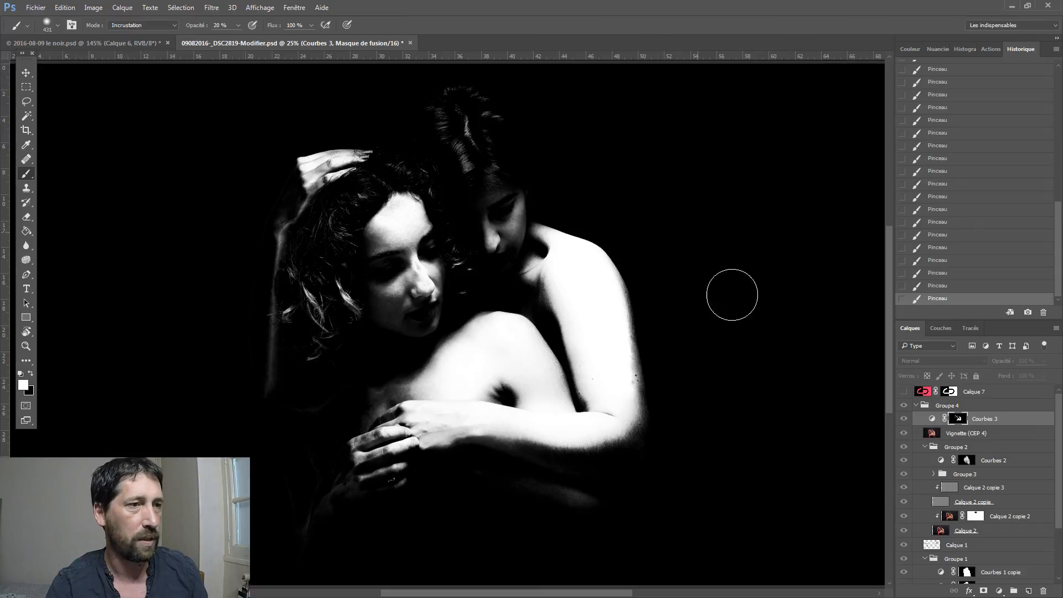
pyautogui.moveTo(516, 258); pyautogui.dragTo(490, 228)
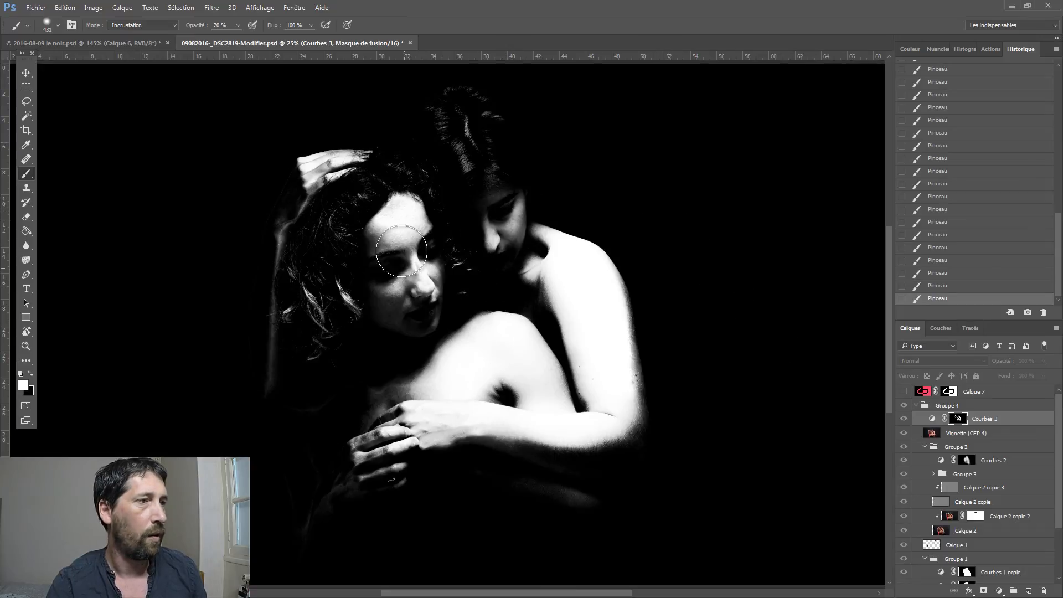
pyautogui.moveTo(402, 250); pyautogui.dragTo(415, 276)
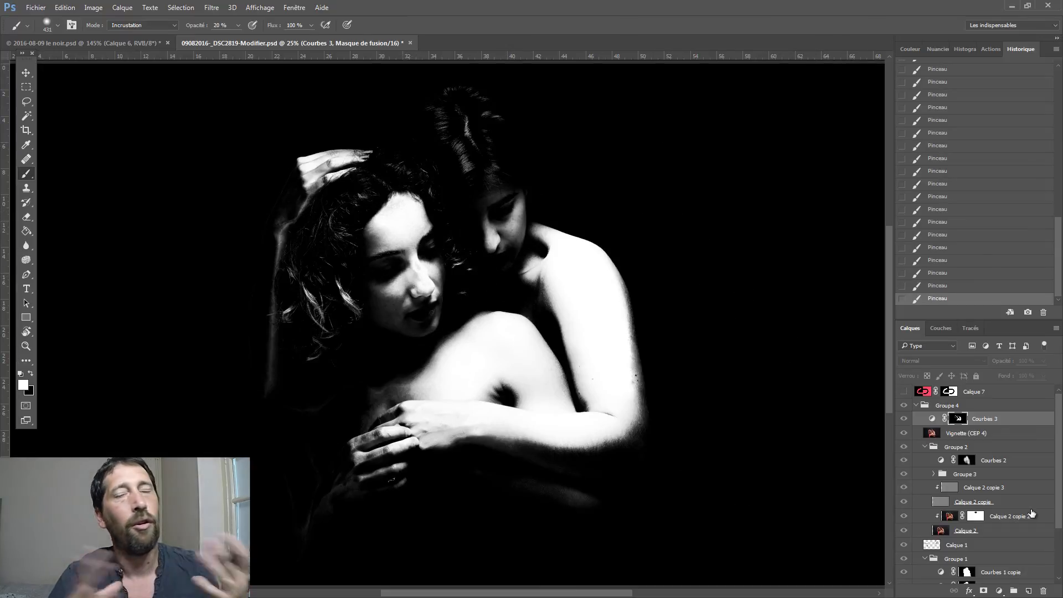